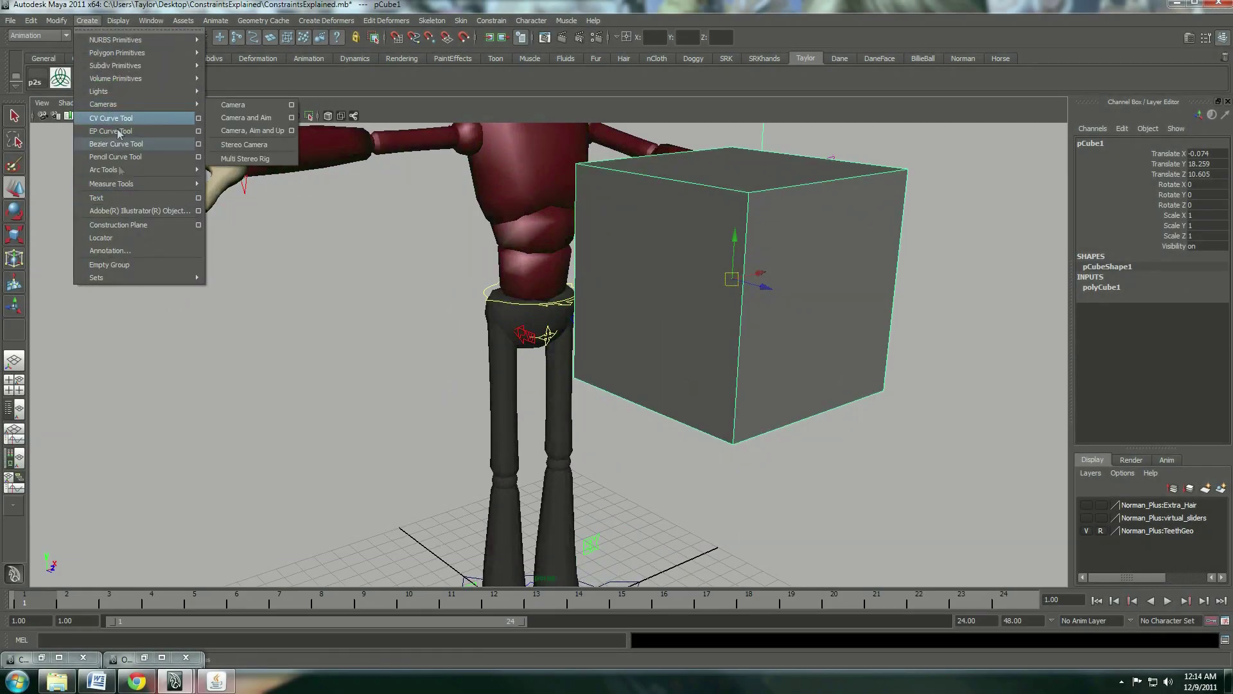
# Connect the right arm IK control's Blend Parent 1 to its parent constraint's Locator 2W0 in the Connection Editor.
pyautogui.click(536, 547)
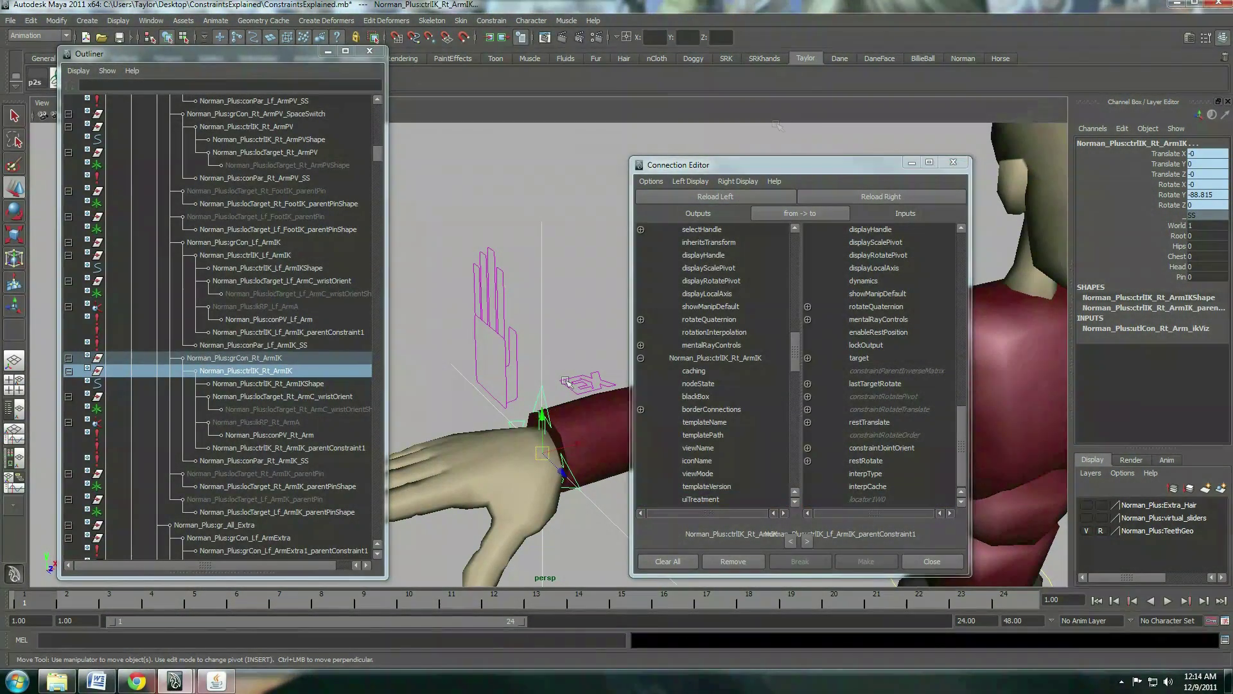
pyautogui.click(546, 411)
pyautogui.click(319, 448)
pyautogui.click(836, 197)
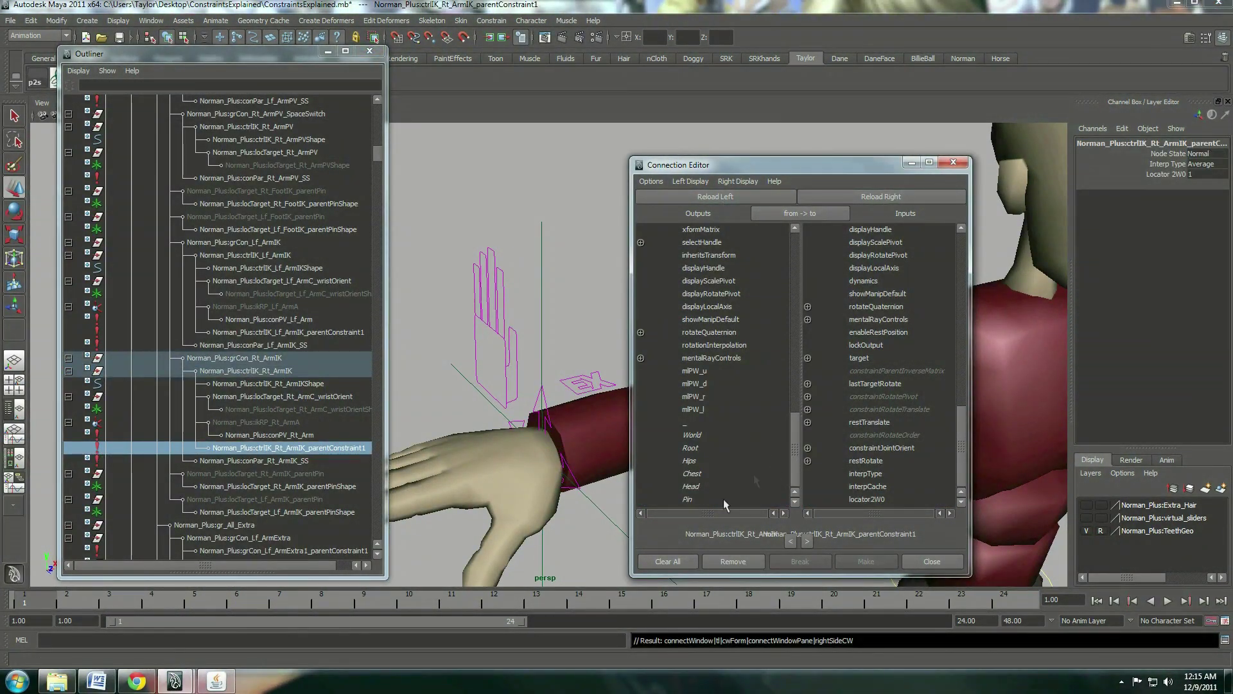
pyautogui.press('Up')
pyautogui.click(700, 195)
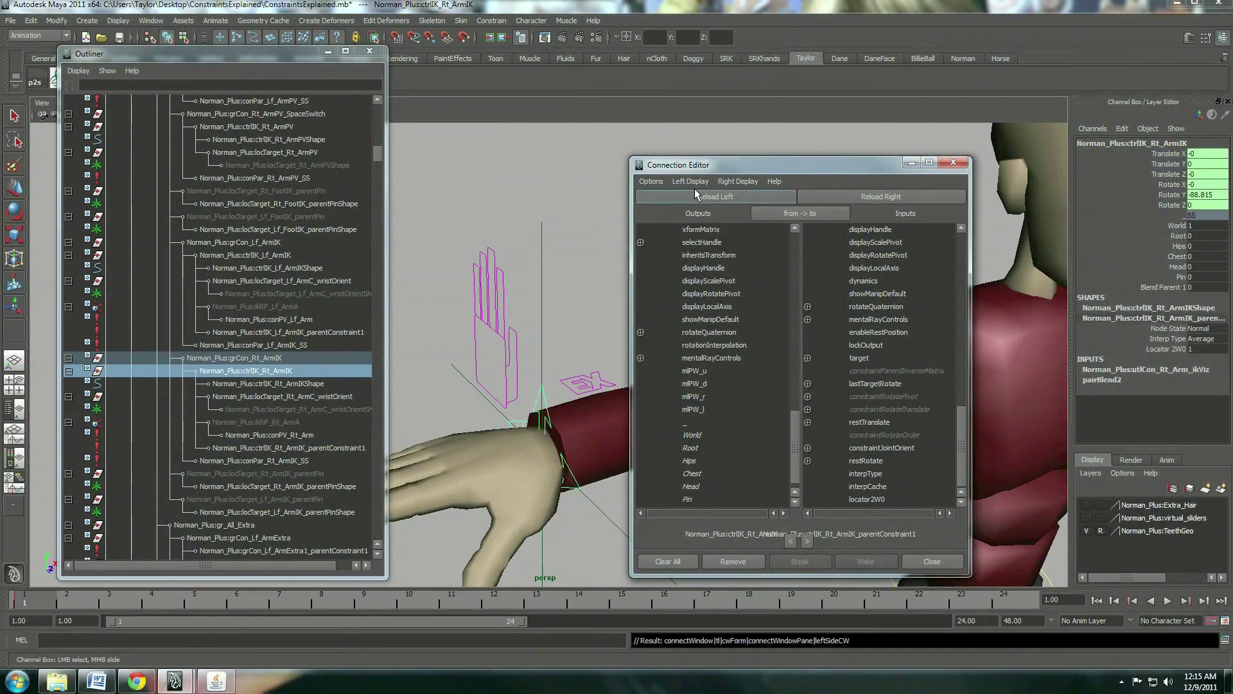
pyautogui.click(870, 499)
pyautogui.click(932, 561)
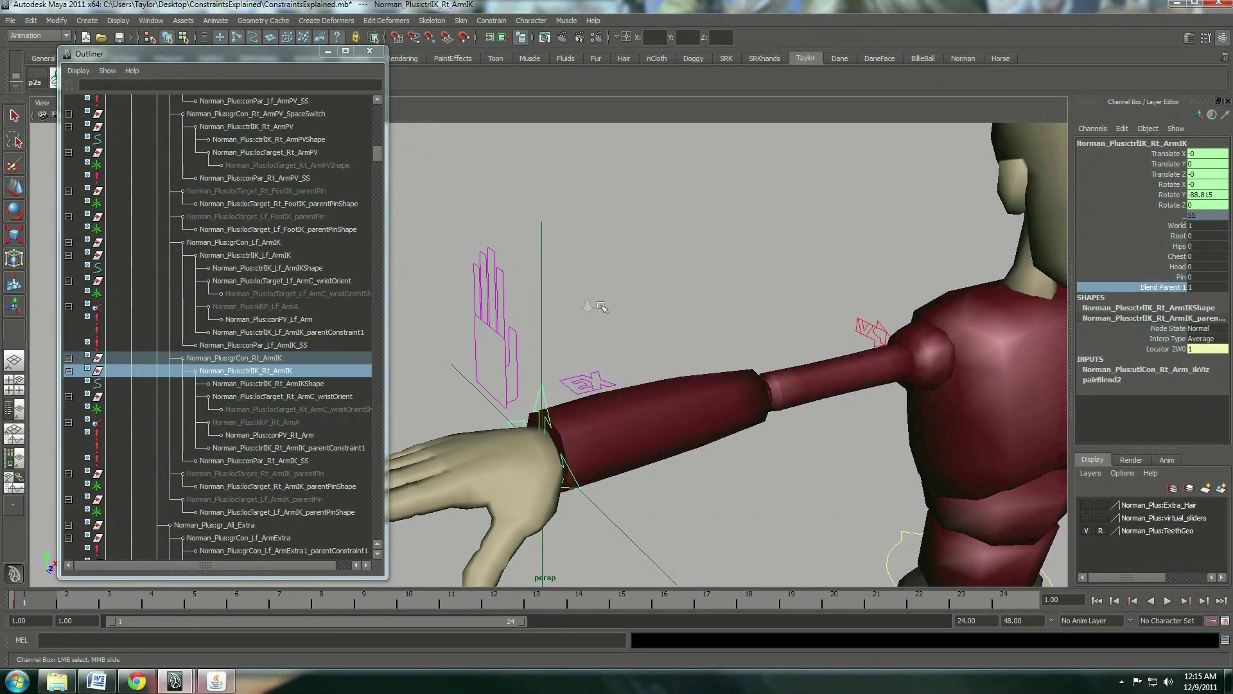
pyautogui.keyDown('alt'); pyautogui.moveTo(602, 307); pyautogui.dragTo(706, 334); pyautogui.keyUp('alt')
pyautogui.keyDown('alt'); pyautogui.moveTo(707, 334); pyautogui.dragTo(642, 347, button='right'); pyautogui.keyUp('alt')
pyautogui.click(1010, 469)
pyautogui.press('z')
pyautogui.click(1178, 287)
pyautogui.click(957, 363)
pyautogui.keyDown('alt'); pyautogui.moveTo(957, 363); pyautogui.dragTo(729, 340, button='middle'); pyautogui.keyUp('alt')
# Key the cube's Translate X, Y and Z channels at frame 1.
pyautogui.click(841, 368)
pyautogui.keyDown('alt'); pyautogui.moveTo(861, 377); pyautogui.dragTo(1021, 340); pyautogui.keyUp('alt')
pyautogui.moveTo(1150, 153); pyautogui.dragTo(1151, 174)
pyautogui.rightClick(1150, 176)
pyautogui.click(1135, 188)
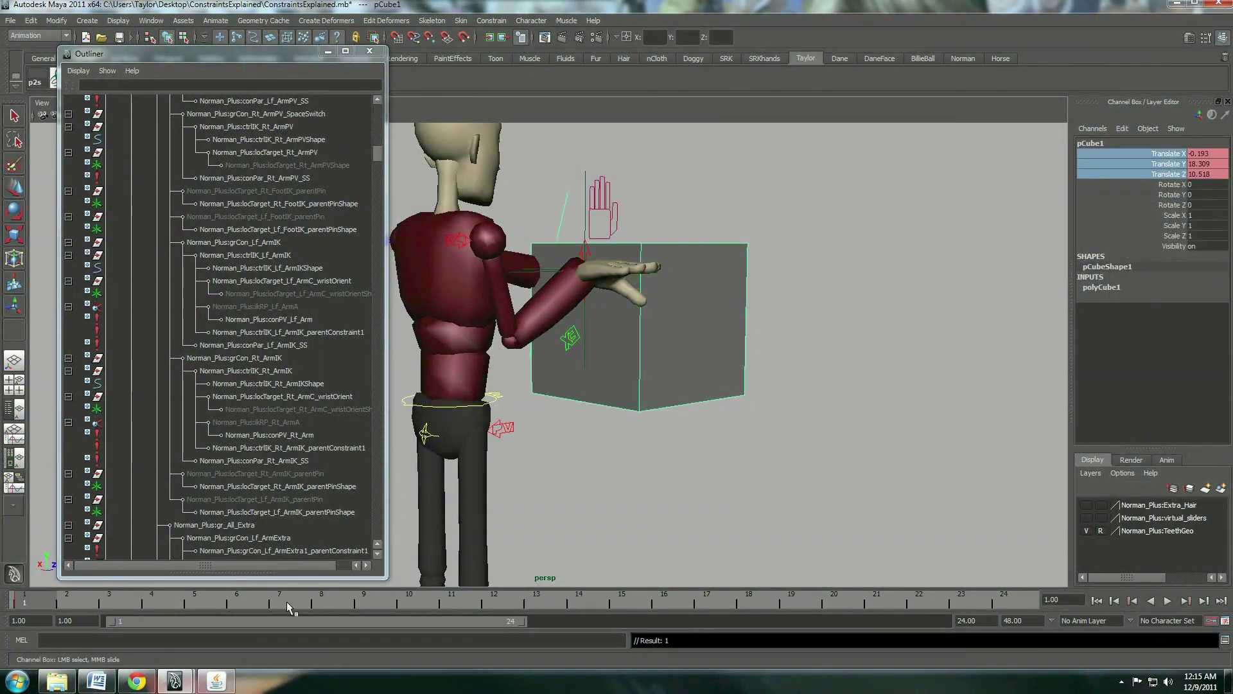
# Key the cube's Translate X, Y and Z channels at frame 7 and return to frame 1.
pyautogui.click(287, 603)
pyautogui.press('w')
pyautogui.keyDown('alt'); pyautogui.moveTo(707, 340); pyautogui.dragTo(774, 433); pyautogui.keyUp('alt')
pyautogui.rightClick(1159, 168)
pyautogui.click(1159, 185)
pyautogui.moveTo(149, 598); pyautogui.dragTo(25, 599)
# Move and rotate the right-hand locator until the palm rests against the side of the cube.
pyautogui.click(716, 360)
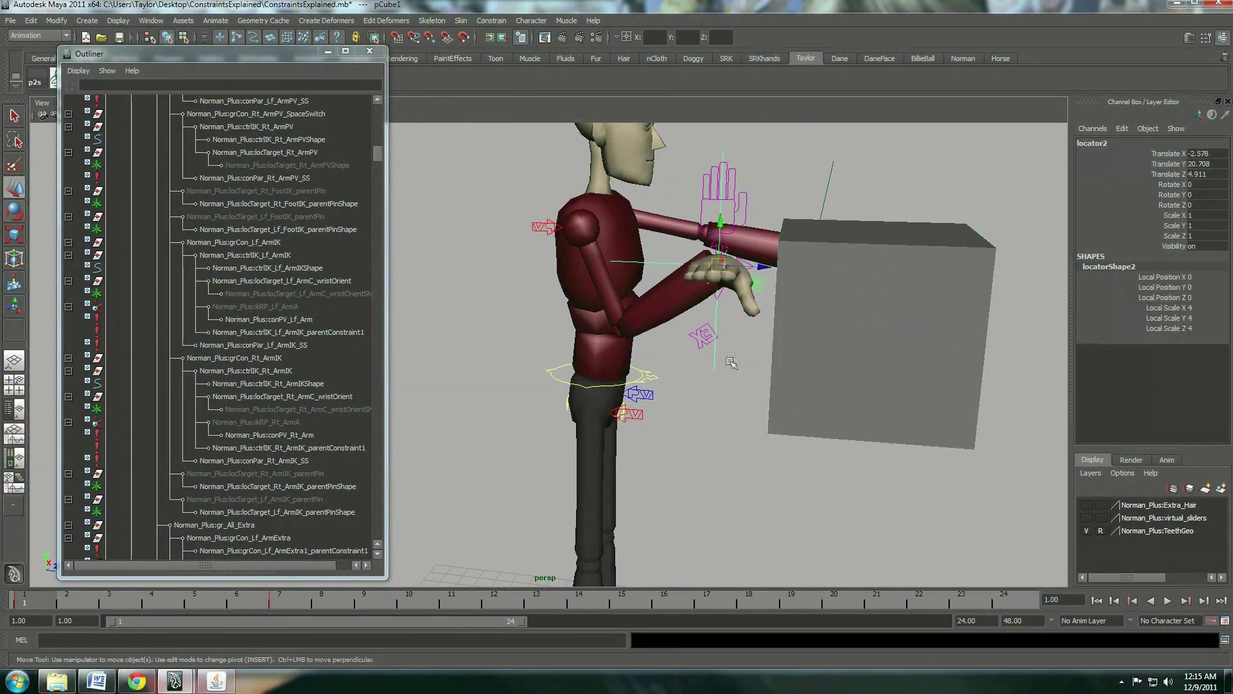
pyautogui.press('e')
pyautogui.moveTo(718, 283); pyautogui.dragTo(799, 250)
pyautogui.press('w')
pyautogui.moveTo(790, 209); pyautogui.dragTo(649, 277)
pyautogui.press('e')
pyautogui.moveTo(668, 334); pyautogui.dragTo(643, 385)
pyautogui.press('w')
pyautogui.moveTo(729, 363); pyautogui.dragTo(860, 359)
# Parent the right-hand locator to the cube and check the result along the timeline.
pyautogui.click(31, 20)
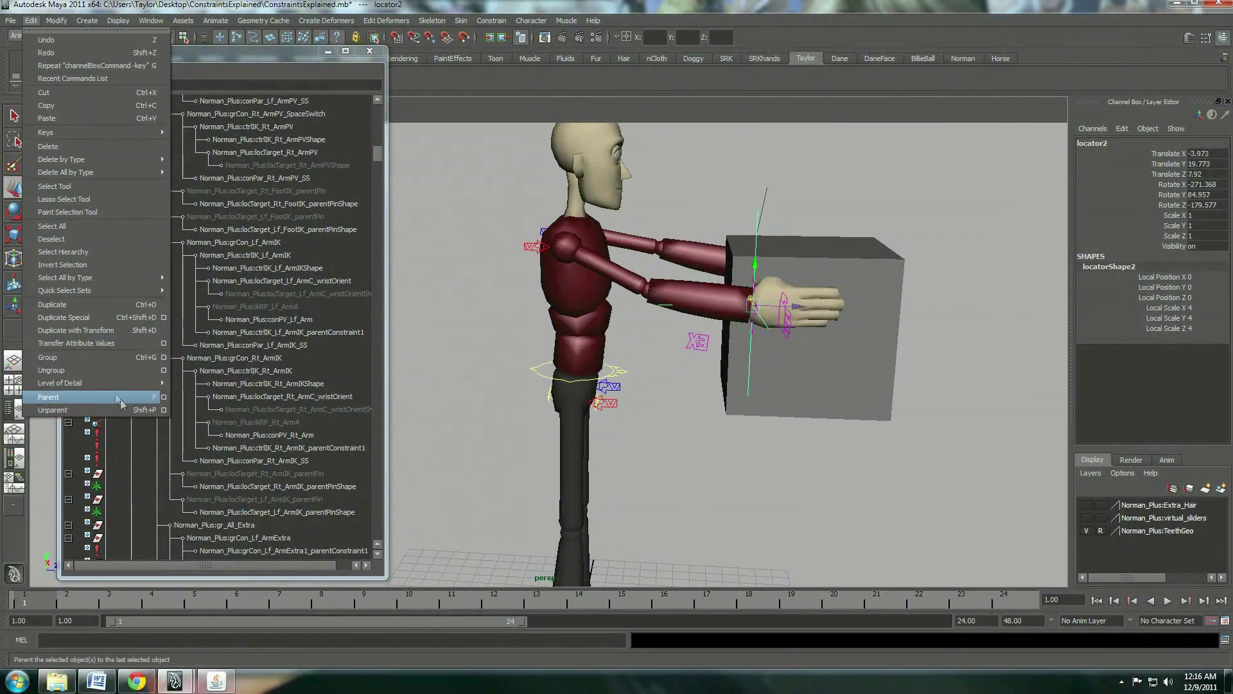
pyautogui.keyDown('shift'); pyautogui.click(834, 385); pyautogui.keyUp('shift')
pyautogui.click(30, 20)
pyautogui.click(119, 397)
pyautogui.click(977, 415)
pyautogui.moveTo(29, 599)
pyautogui.mouseDown()
pyautogui.moveTo(198, 595)
pyautogui.moveTo(24, 599)
pyautogui.mouseUp()
pyautogui.keyDown('alt'); pyautogui.moveTo(944, 331); pyautogui.dragTo(721, 329); pyautogui.keyUp('alt')
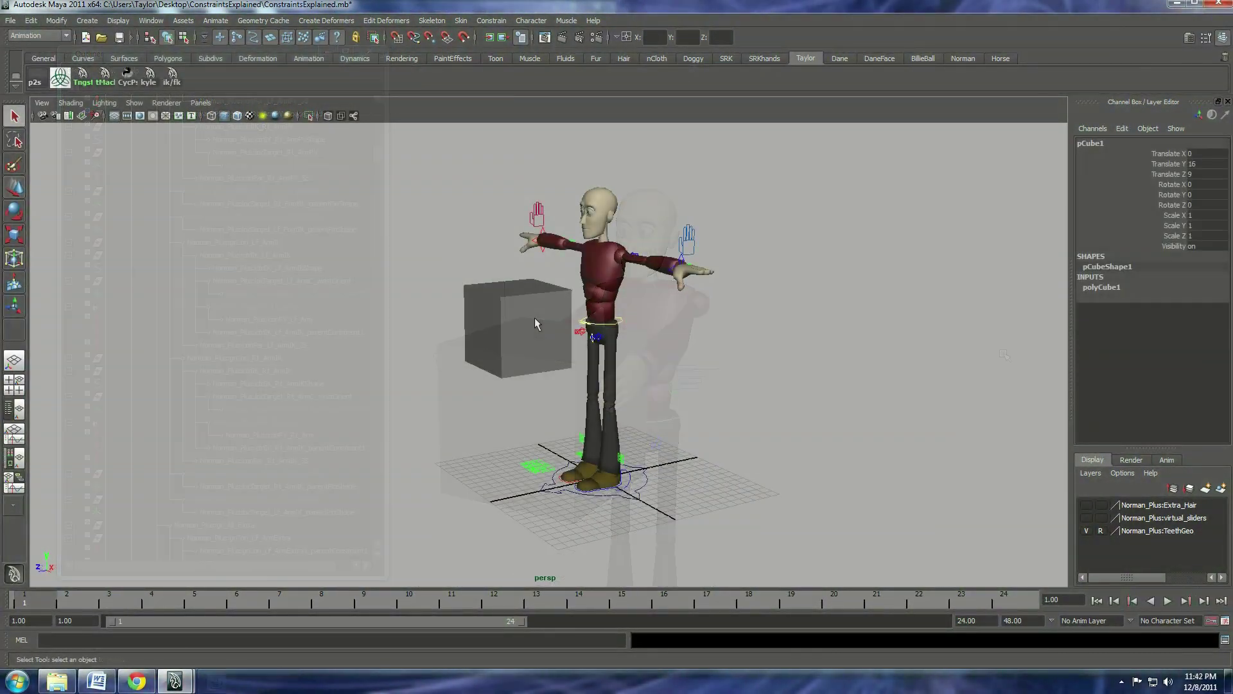
# Try moving the cube and the left arm IK control, undoing each move.
pyautogui.click(517, 328)
pyautogui.hotkey('ctrl', 'z')
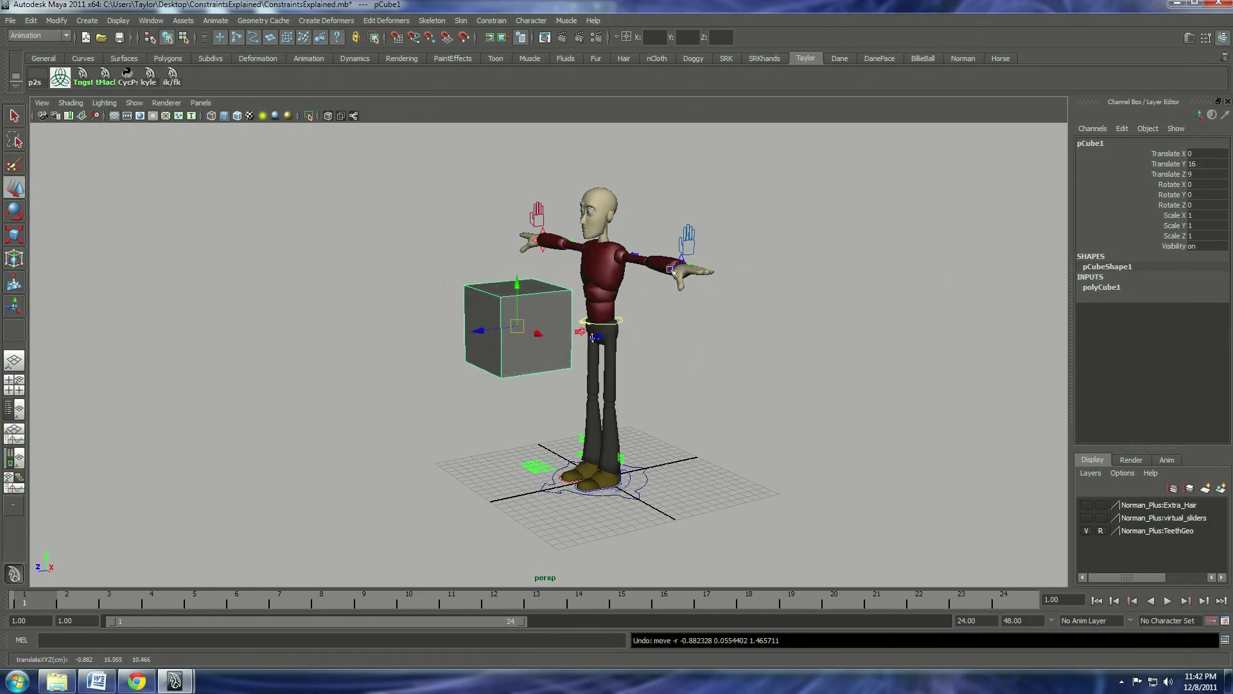
pyautogui.click(669, 269)
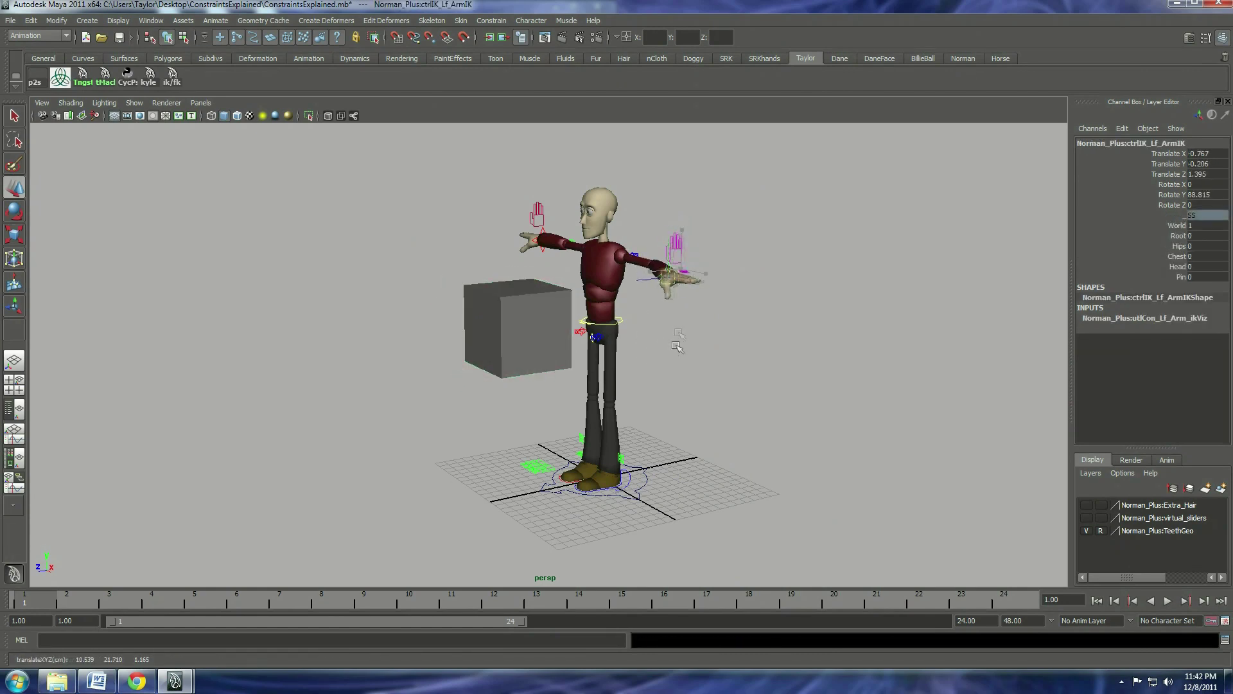
pyautogui.hotkey('ctrl', 'z')
pyautogui.moveTo(675, 268); pyautogui.dragTo(689, 360)
pyautogui.hotkey('ctrl', 'z')
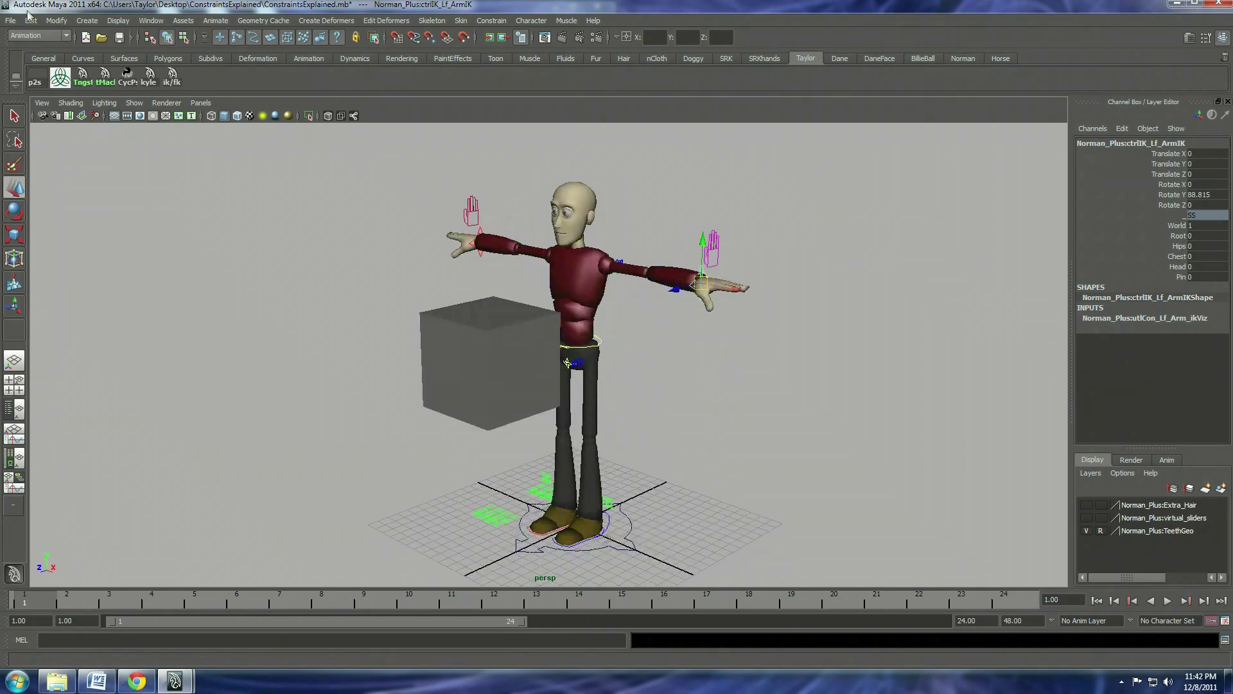
# Create a locator, move it towards the left hand and set its local scale to 4 on all axes.
pyautogui.click(63, 24)
pyautogui.moveTo(90, 24)
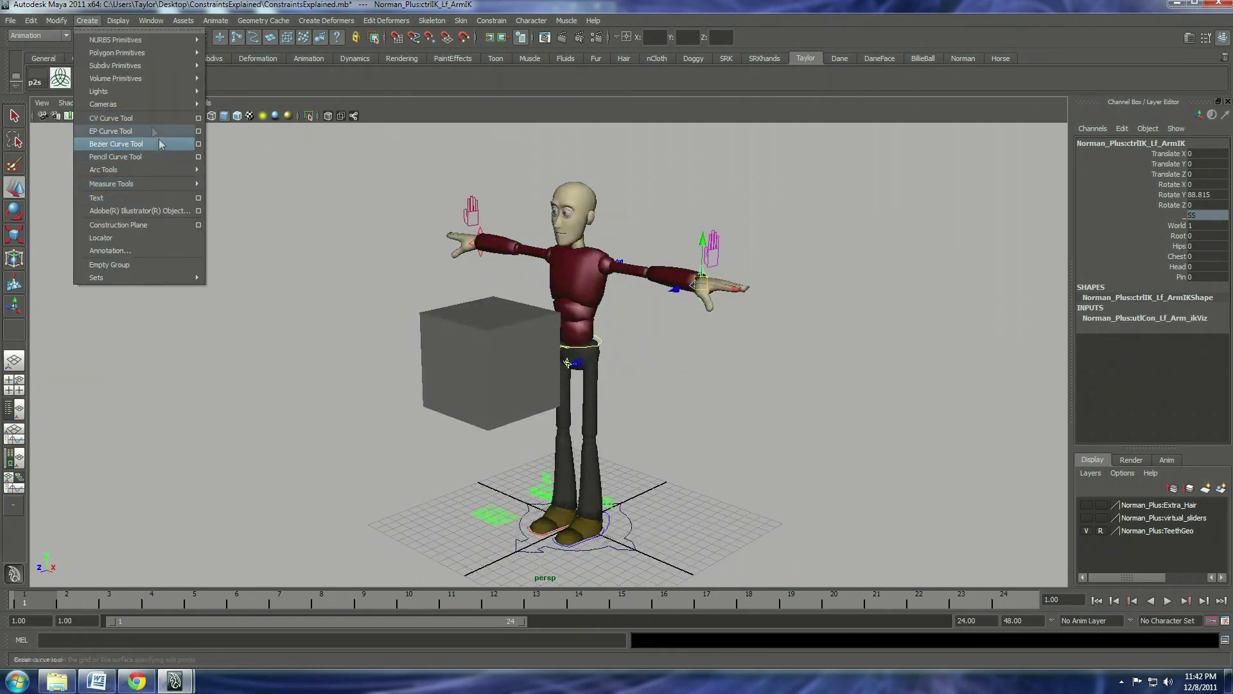
pyautogui.click(123, 239)
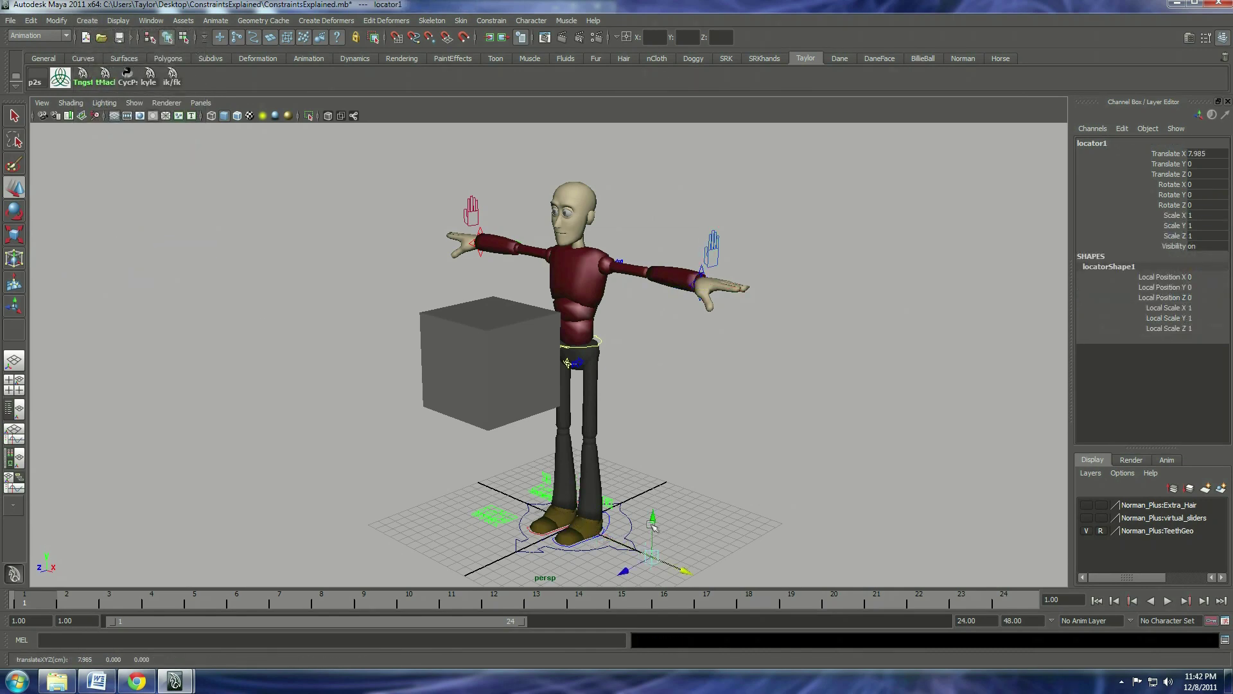
pyautogui.moveTo(705, 356); pyautogui.dragTo(729, 298)
pyautogui.moveTo(1202, 308); pyautogui.dragTo(1203, 329)
pyautogui.write('4')
pyautogui.press('Return')
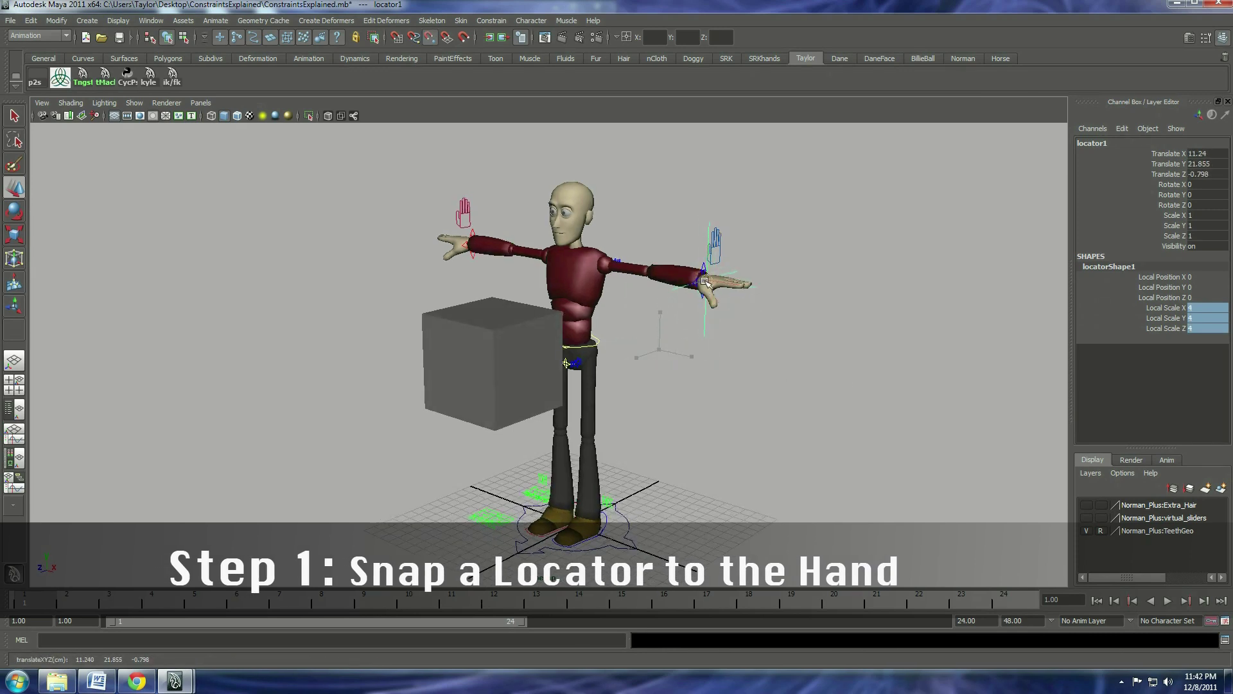
# Position the locator precisely on the left wrist at the arm IK control's pivot.
pyautogui.moveTo(660, 350); pyautogui.dragTo(653, 311)
pyautogui.press('f')
pyautogui.keyDown('alt'); pyautogui.moveTo(533, 350); pyautogui.dragTo(625, 322); pyautogui.keyUp('alt')
pyautogui.keyDown('alt'); pyautogui.moveTo(625, 321); pyautogui.dragTo(527, 324, button='right'); pyautogui.keyUp('alt')
pyautogui.keyDown('alt'); pyautogui.moveTo(514, 324); pyautogui.dragTo(543, 312); pyautogui.keyUp('alt')
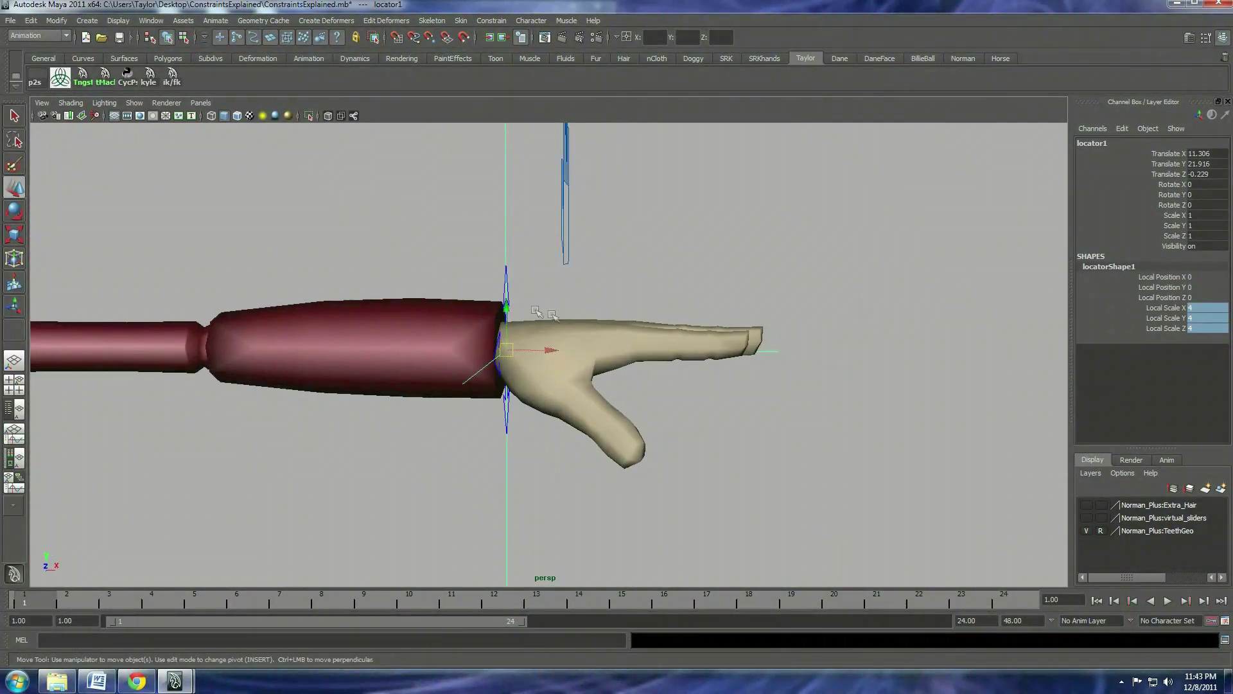
pyautogui.keyDown('alt'); pyautogui.moveTo(543, 312); pyautogui.dragTo(613, 287, button='middle'); pyautogui.keyUp('alt')
pyautogui.keyDown('alt'); pyautogui.moveTo(613, 287); pyautogui.dragTo(583, 292); pyautogui.keyUp('alt')
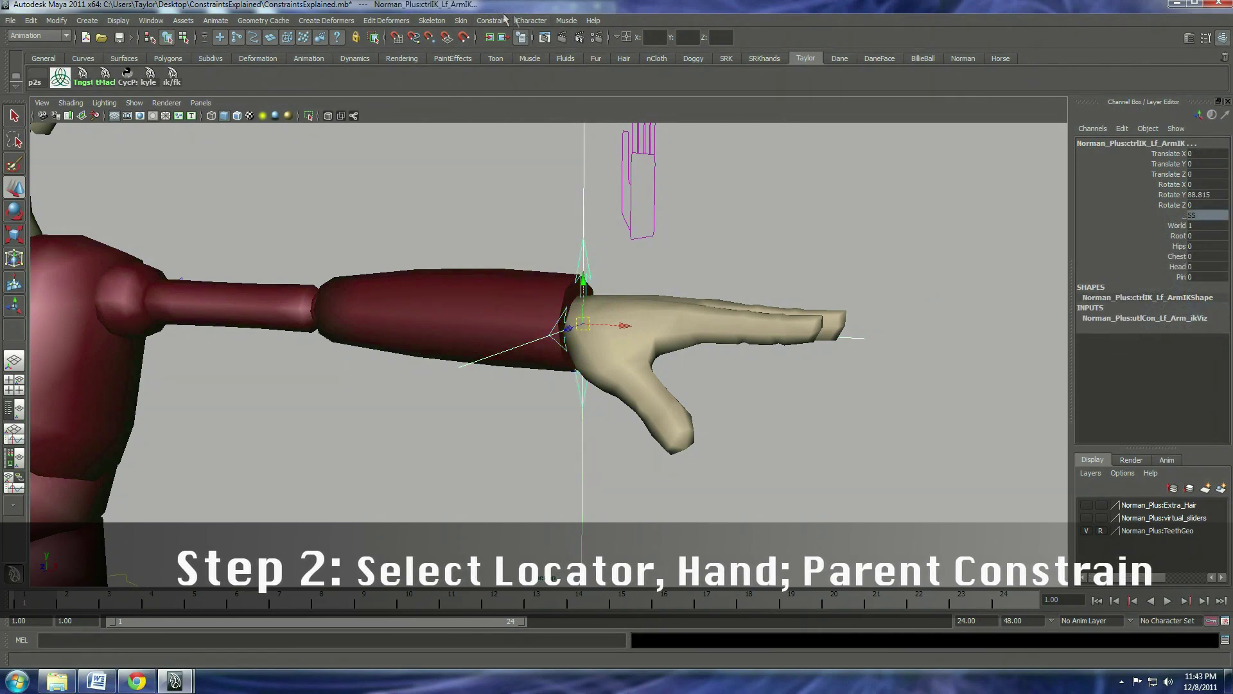
# Parent constrain the left arm IK control to the locator with maintain offset and all axes, and test it by moving the locator inward.
pyautogui.click(493, 22)
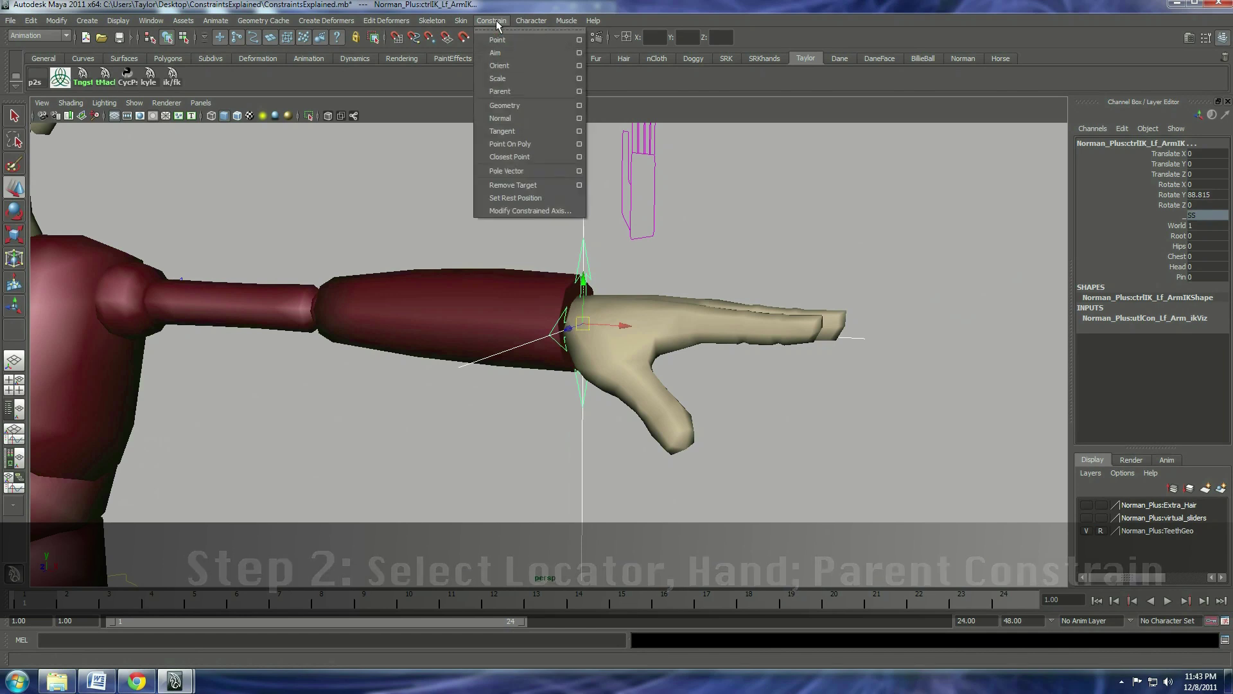
pyautogui.click(579, 92)
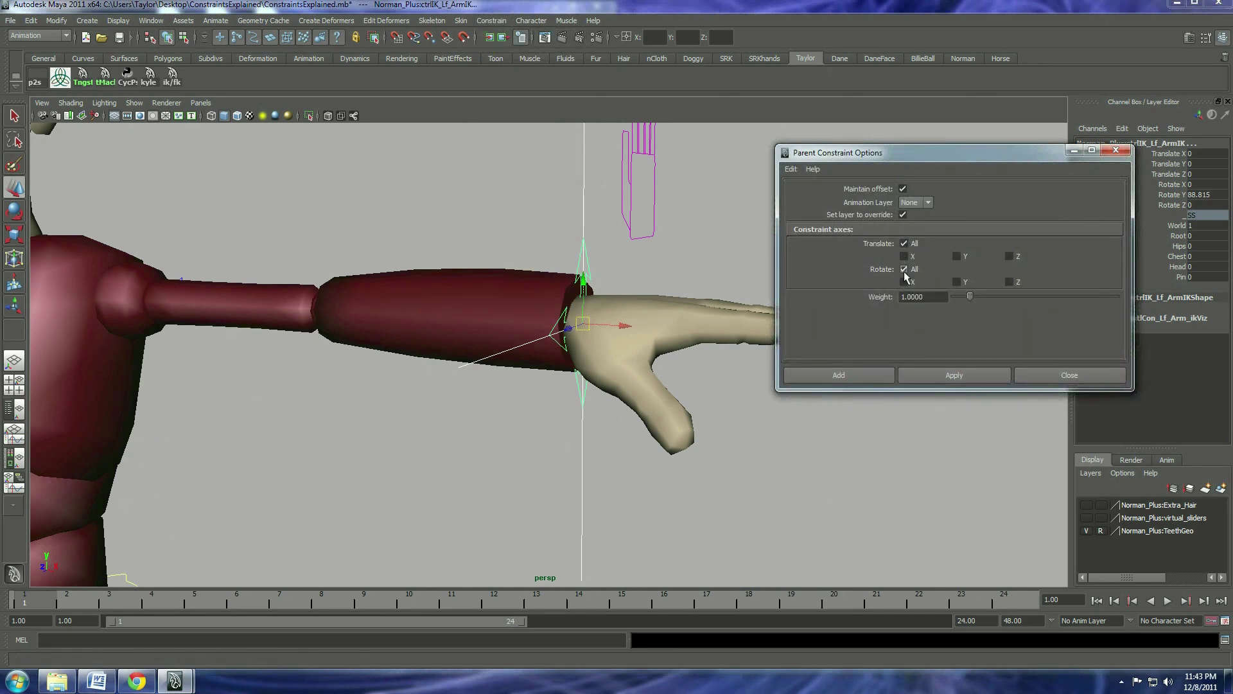
pyautogui.click(856, 379)
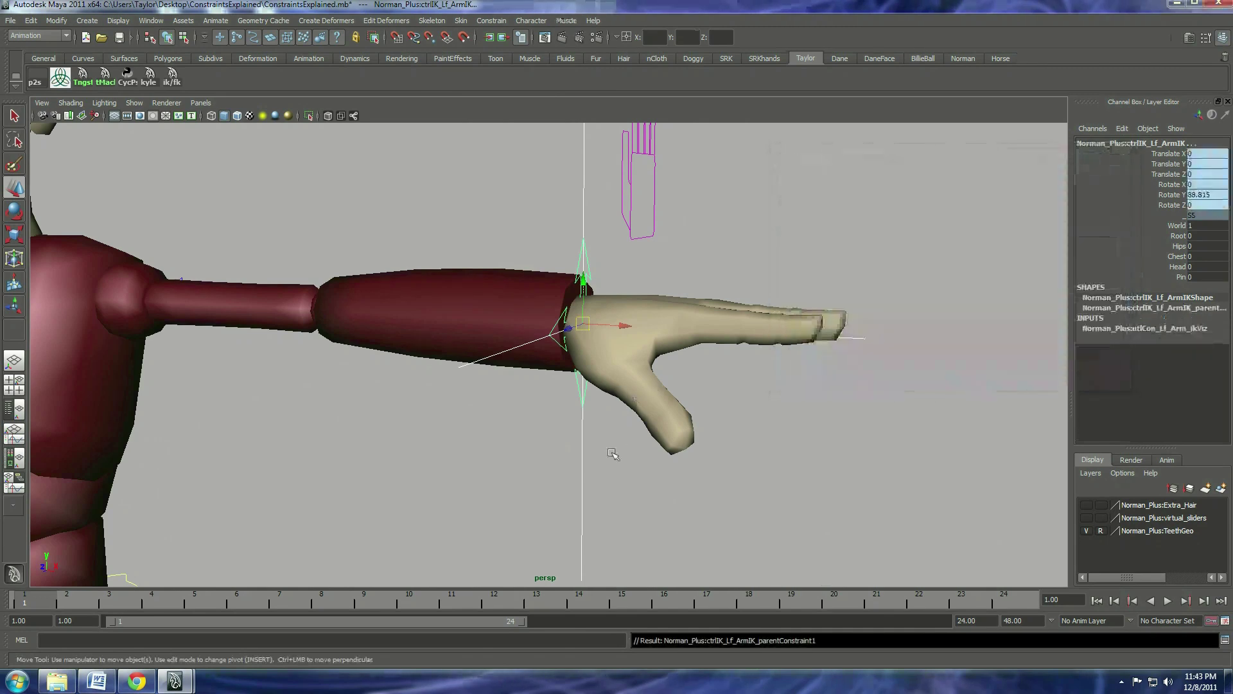
pyautogui.click(584, 421)
pyautogui.moveTo(671, 459); pyautogui.dragTo(591, 443, button='middle')
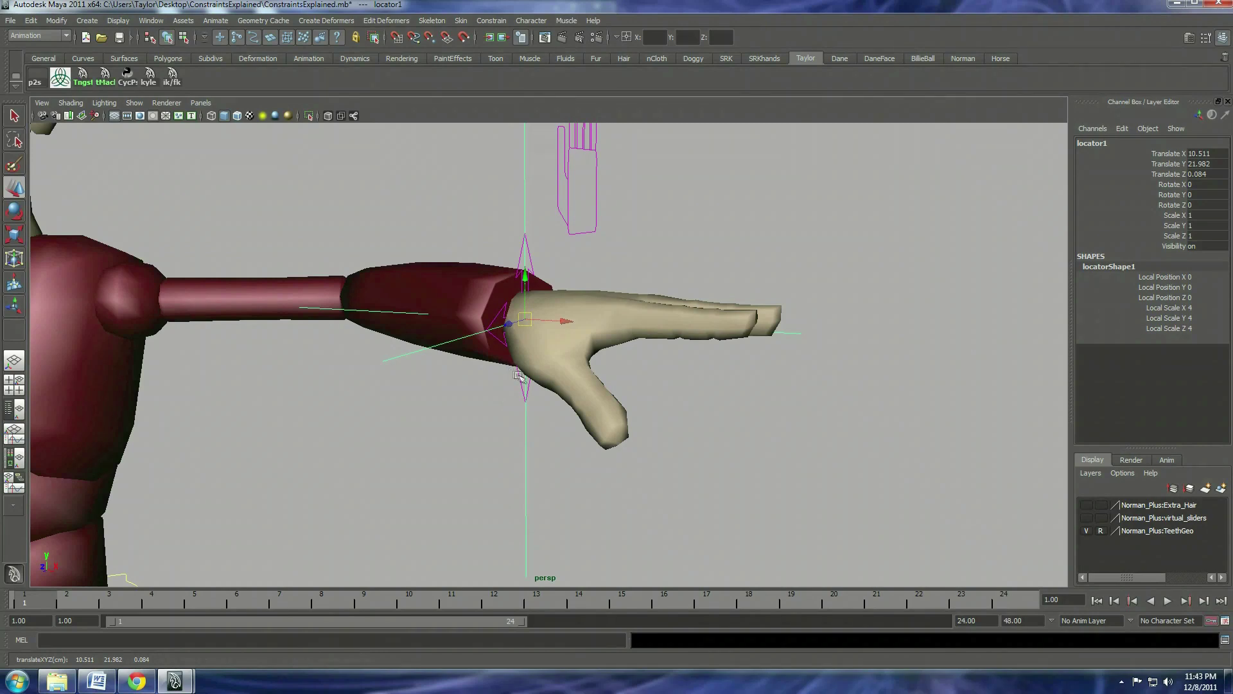
# Key all translate and rotate channels of the left arm IK control at frame 1.
pyautogui.click(519, 375)
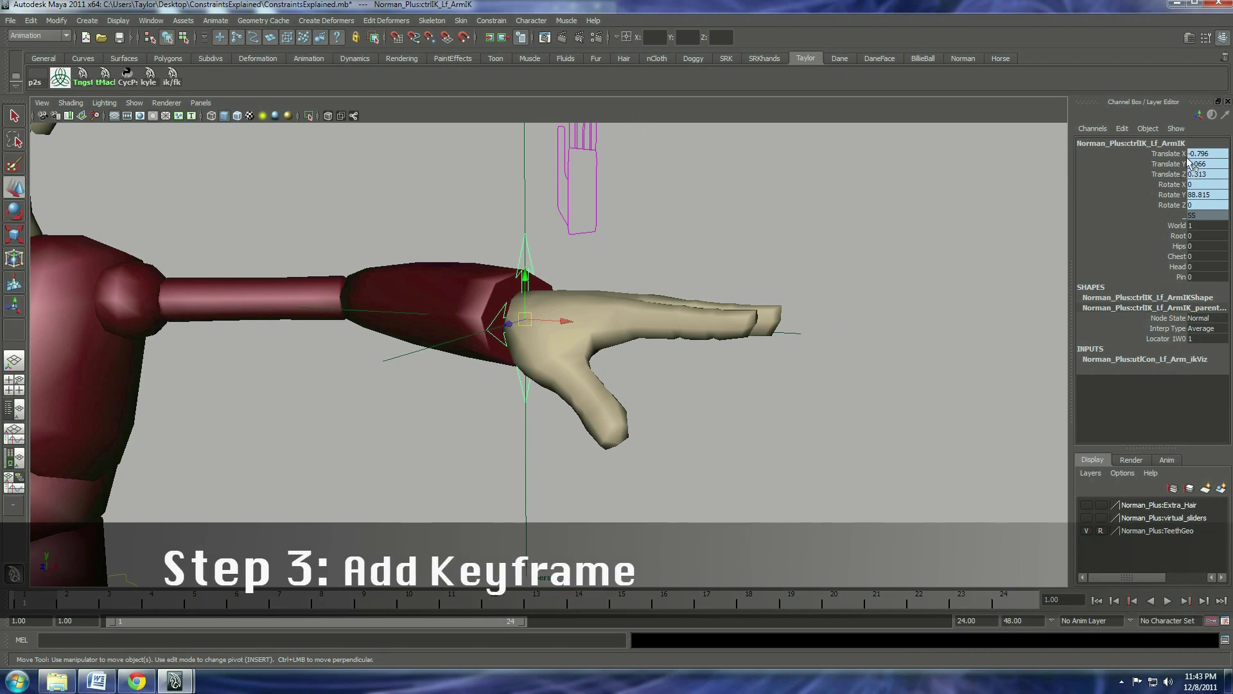
pyautogui.moveTo(1182, 154); pyautogui.dragTo(1177, 207)
pyautogui.rightClick(1176, 209)
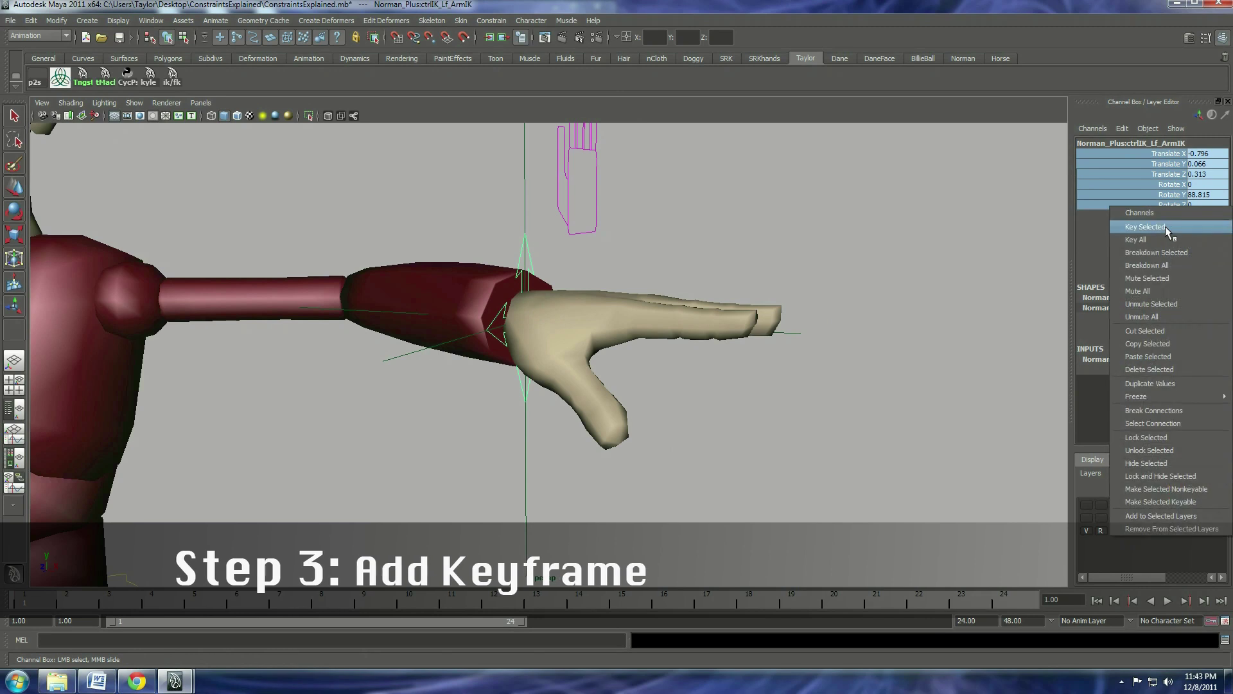
pyautogui.click(1165, 226)
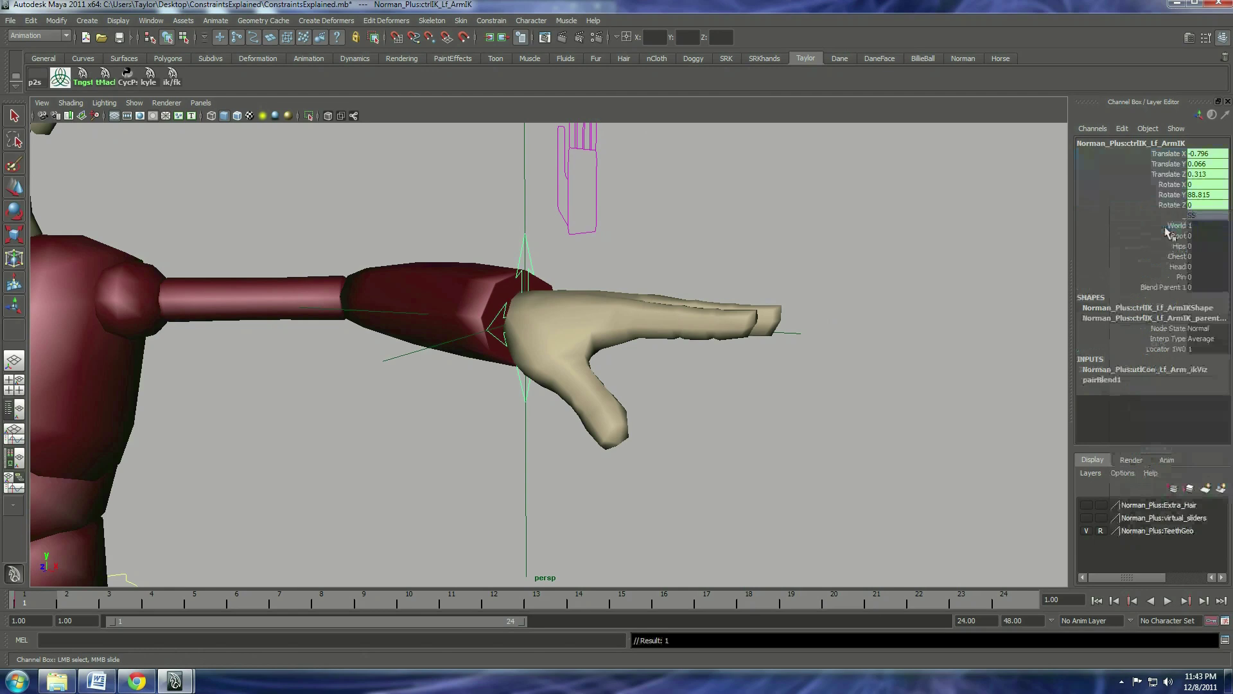
# Move the locator away from the left wrist towards the body, to about X 10.03.
pyautogui.click(527, 488)
pyautogui.press('w')
pyautogui.moveTo(572, 388); pyautogui.dragTo(537, 392, button='middle')
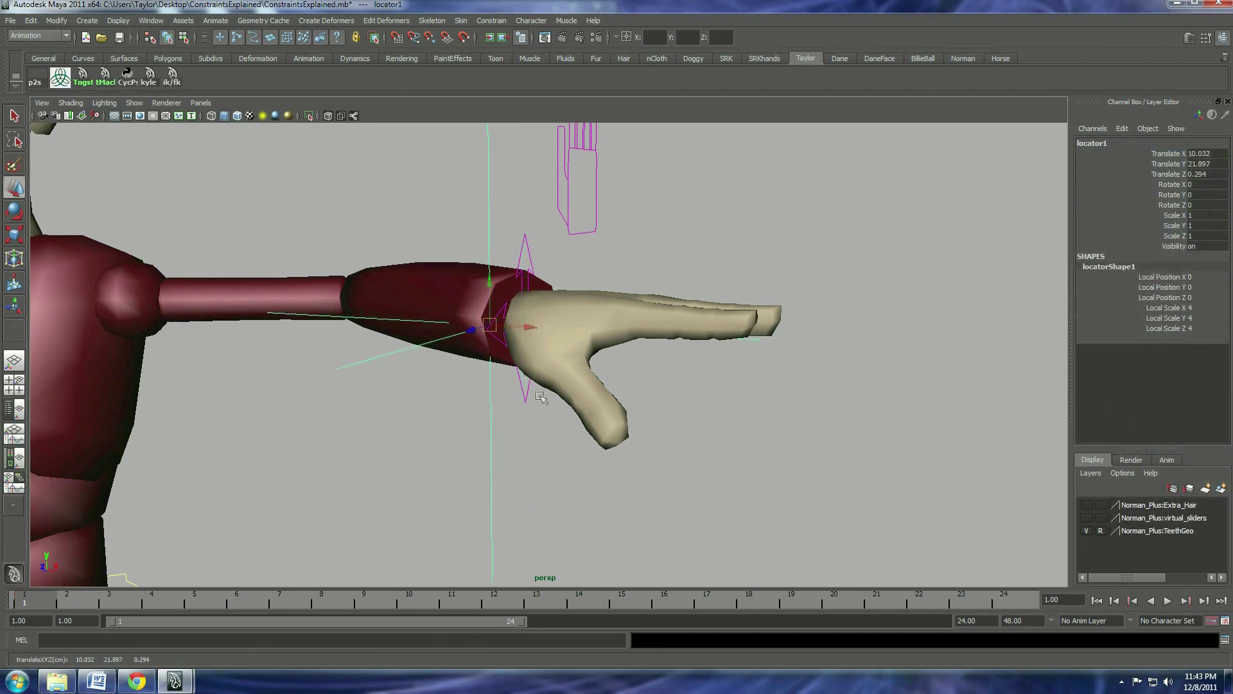
# Try out Blend Parent 1 on the left arm IK control and set it to 1.
pyautogui.click(522, 395)
pyautogui.click(1163, 287)
pyautogui.moveTo(630, 413); pyautogui.dragTo(715, 405, button='middle')
pyautogui.hotkey('ctrl', 'z')
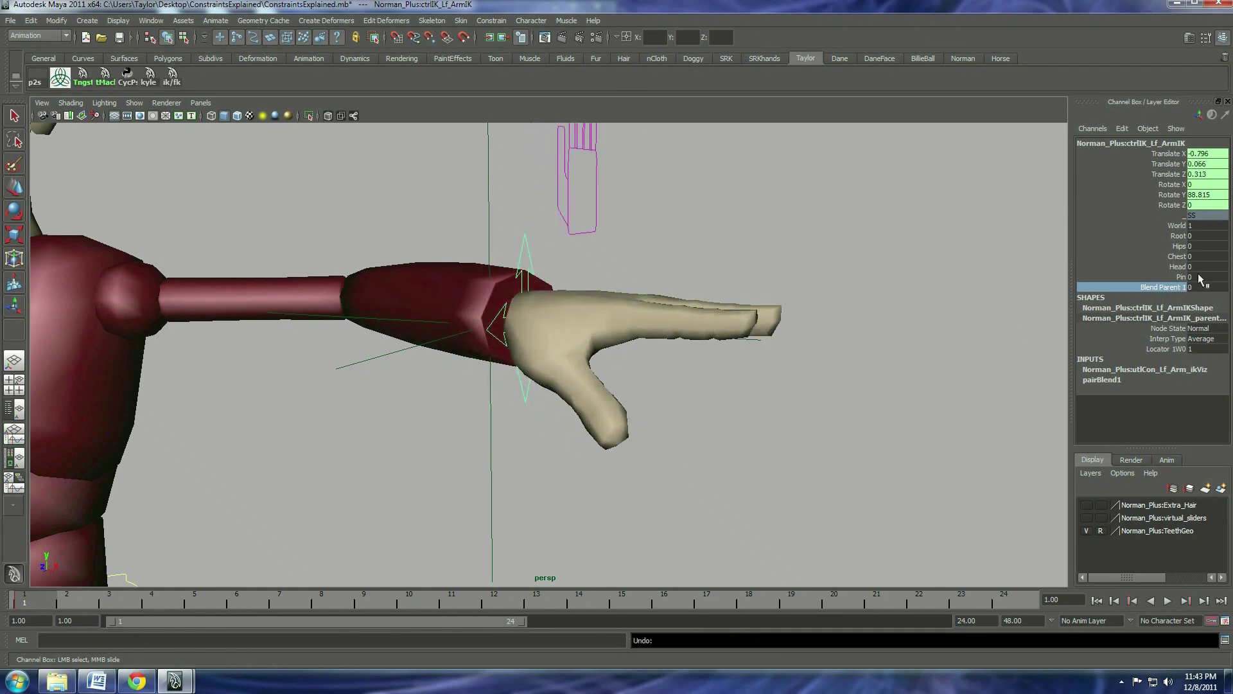
pyautogui.press('Return')
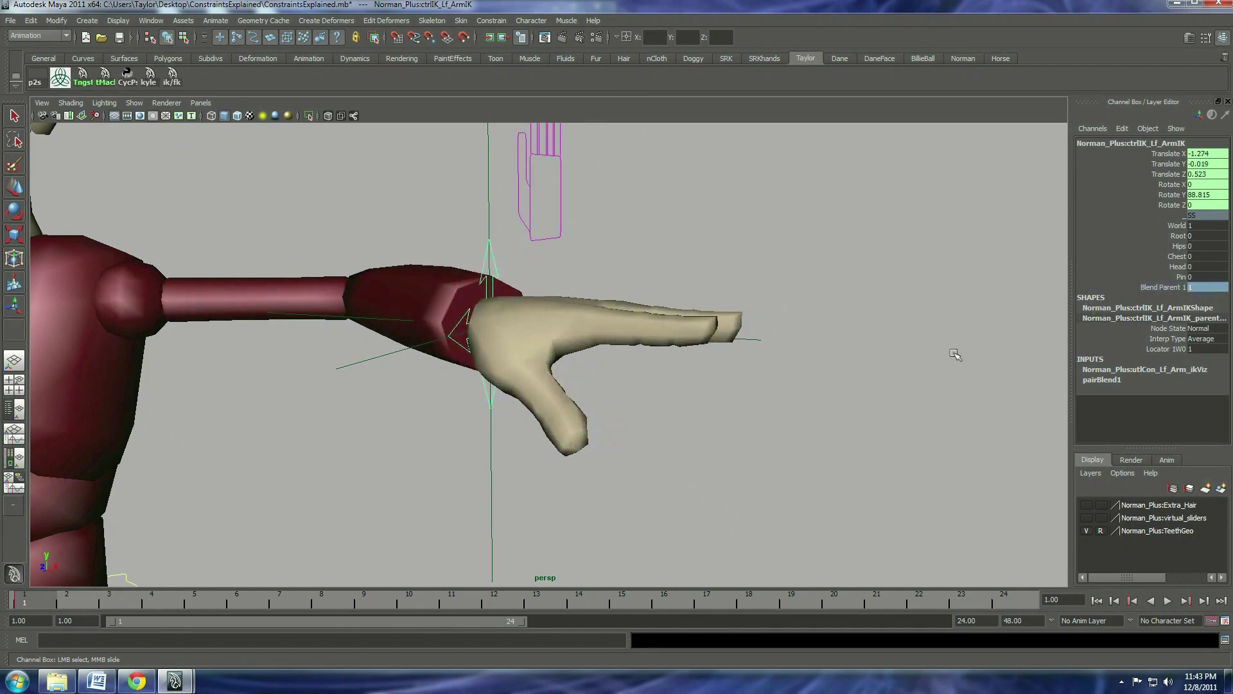
# Set the parent constraint's Locator 1W0 weight to 0 and back to 1.
pyautogui.keyDown('alt'); pyautogui.moveTo(956, 354); pyautogui.dragTo(948, 355, button='right'); pyautogui.keyUp('alt')
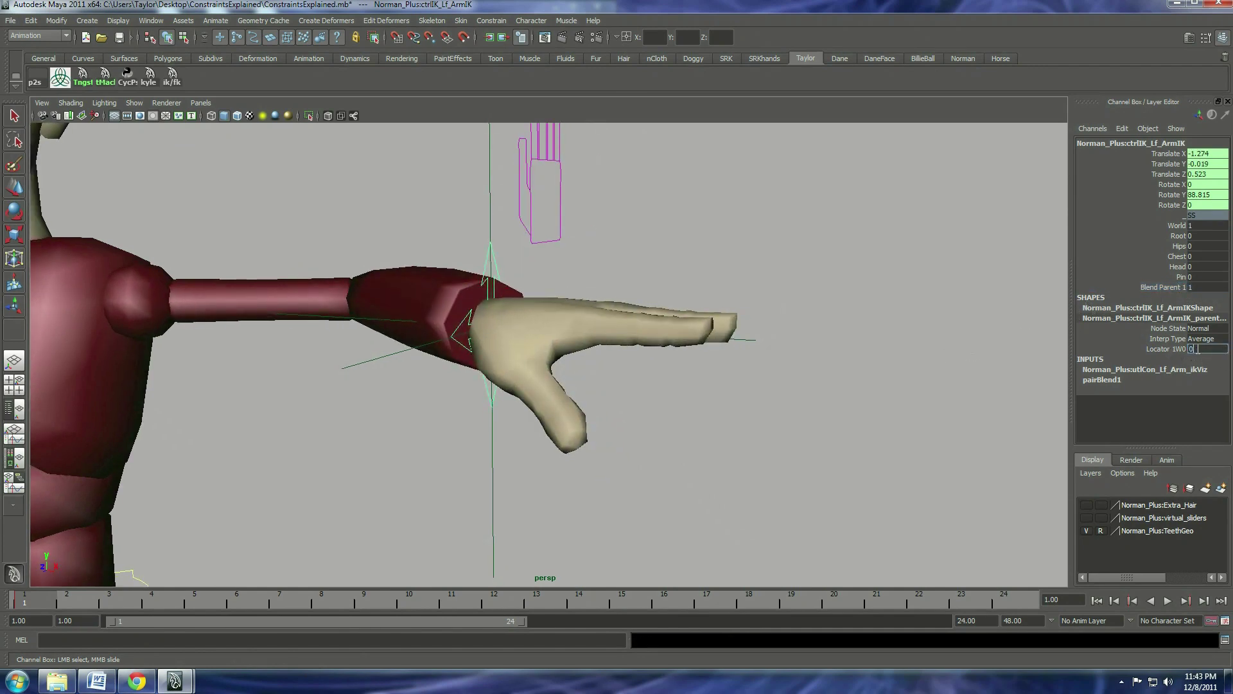
pyautogui.press('Return')
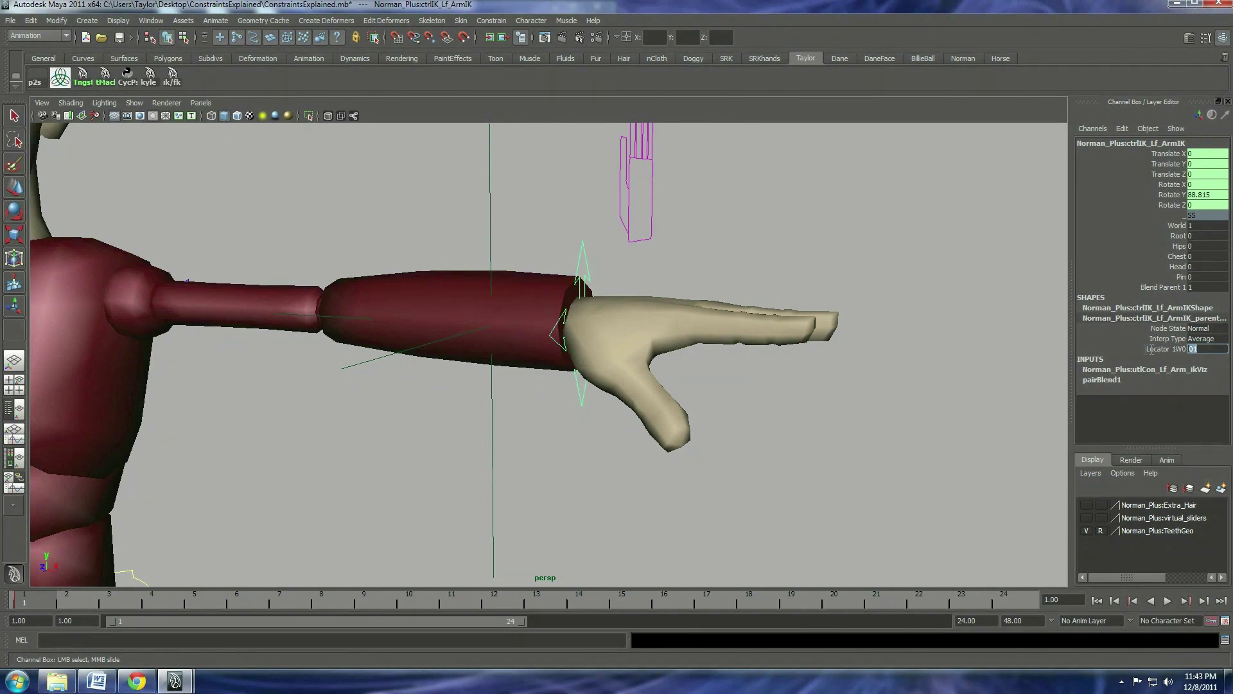
pyautogui.write('1')
pyautogui.press('Return')
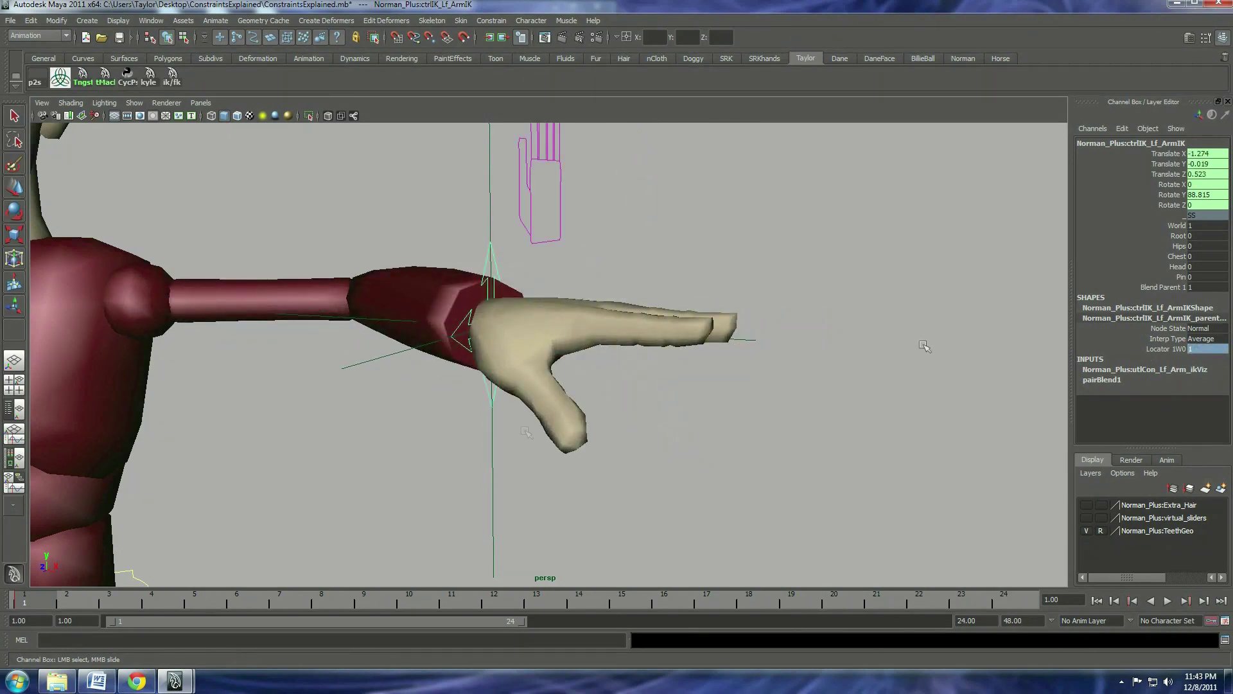
# Lower Blend Parent 1 and Locator 1W0 together to 0 on the left arm IK control.
pyautogui.click(1167, 288)
pyautogui.keyDown('ctrl'); pyautogui.click(1177, 349); pyautogui.keyUp('ctrl')
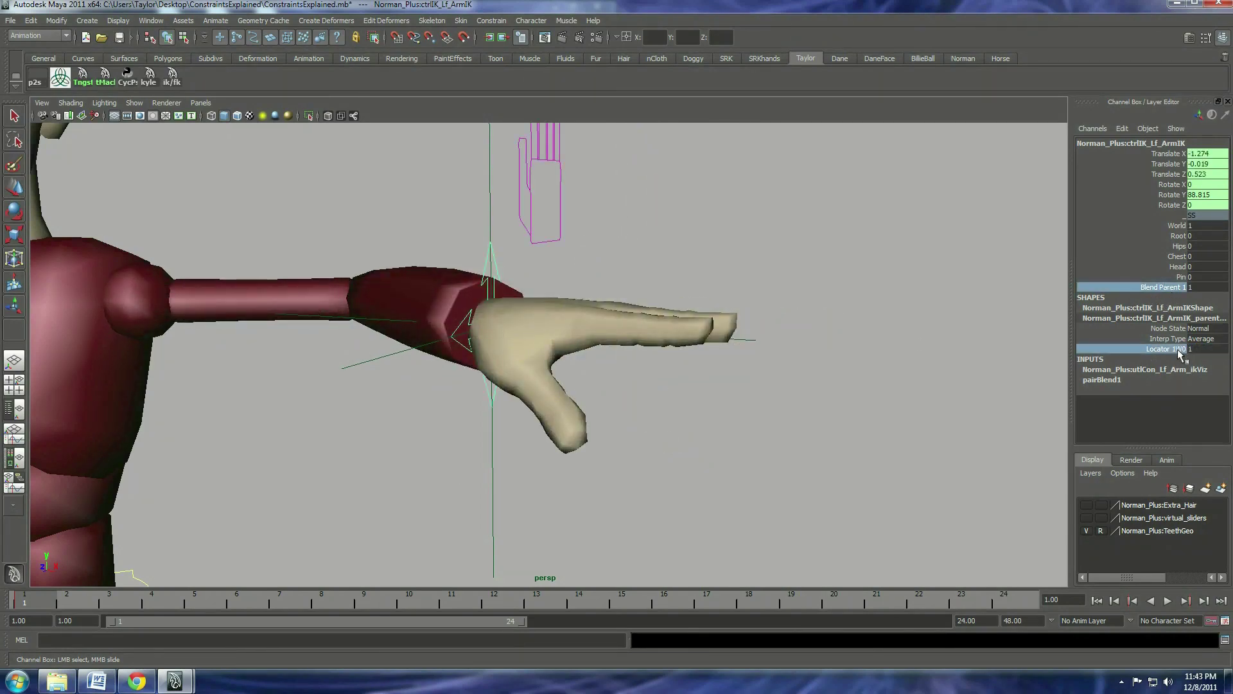
pyautogui.moveTo(803, 407); pyautogui.dragTo(509, 425, button='middle')
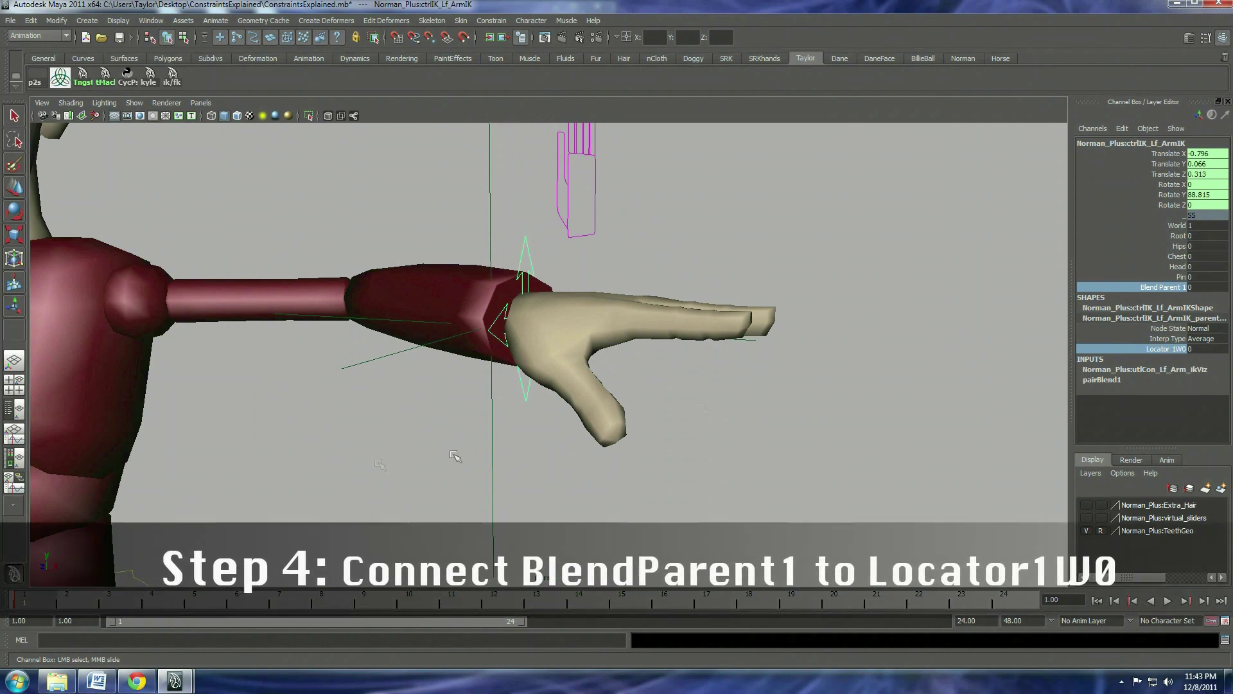
# Open the Outliner and shrink its window so the left hand stays in view.
pyautogui.click(154, 22)
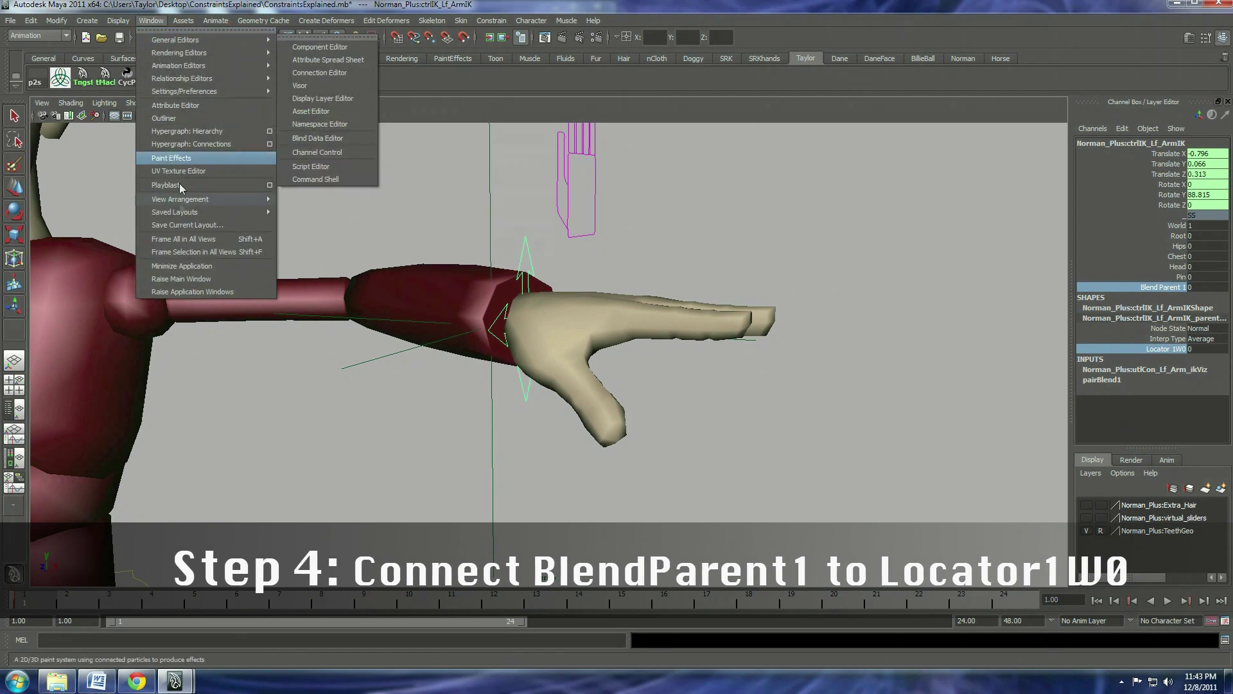
pyautogui.click(164, 118)
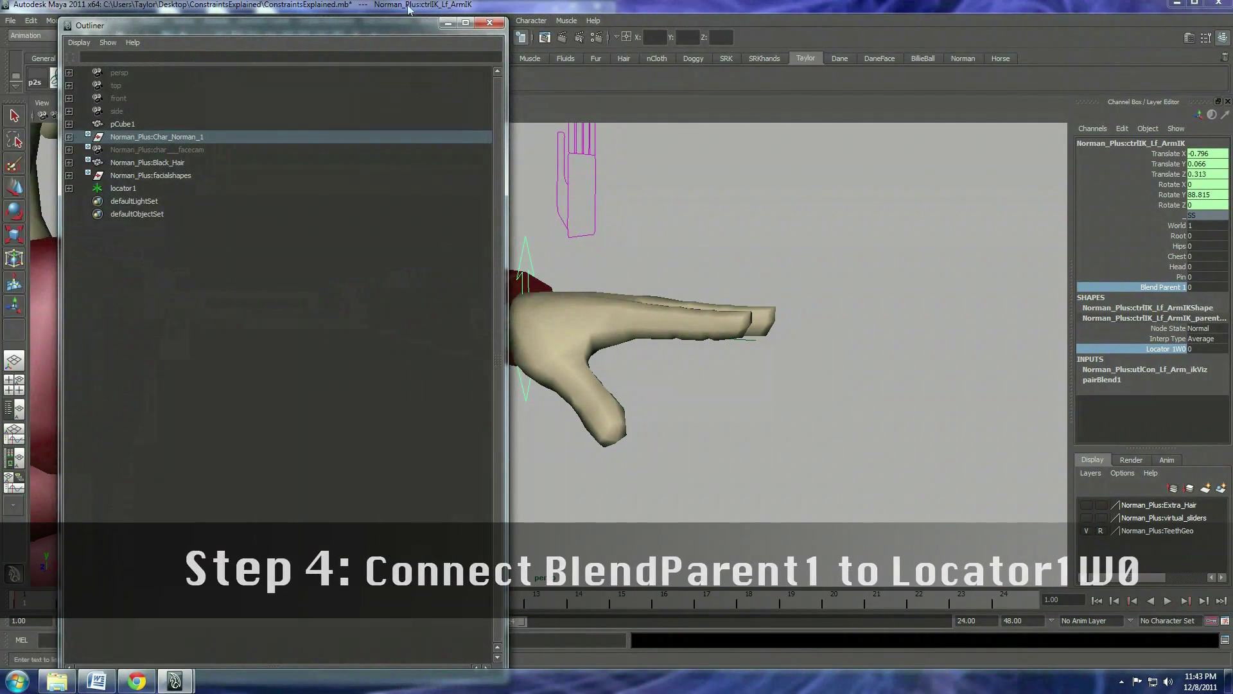
pyautogui.moveTo(506, 19); pyautogui.dragTo(370, 59)
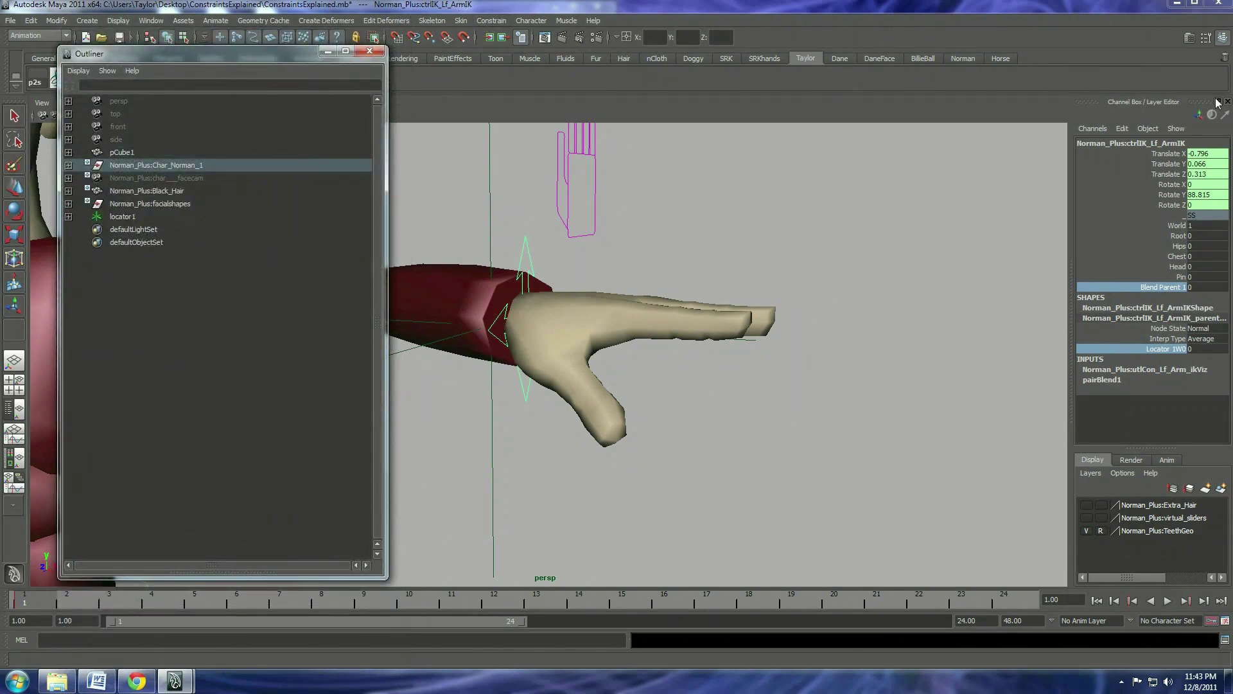
# Open the Connection Editor and load the left arm IK control as the output side.
pyautogui.click(1122, 129)
pyautogui.click(1122, 129)
pyautogui.click(1121, 128)
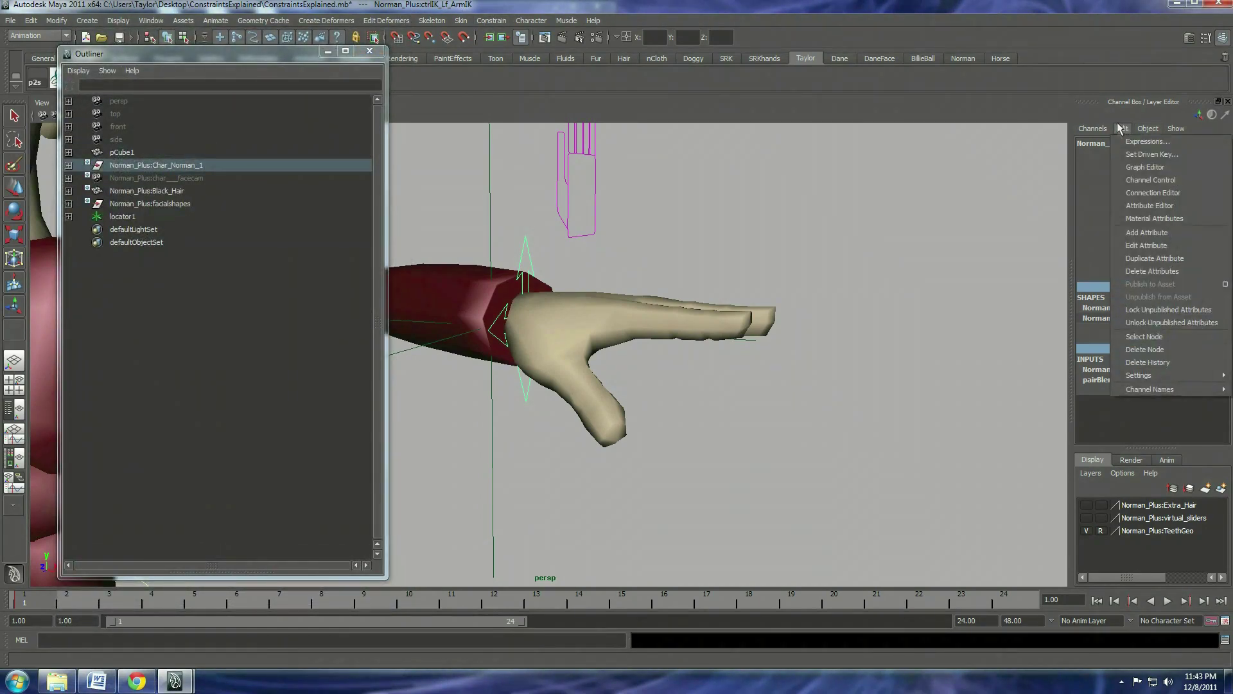
pyautogui.click(1150, 194)
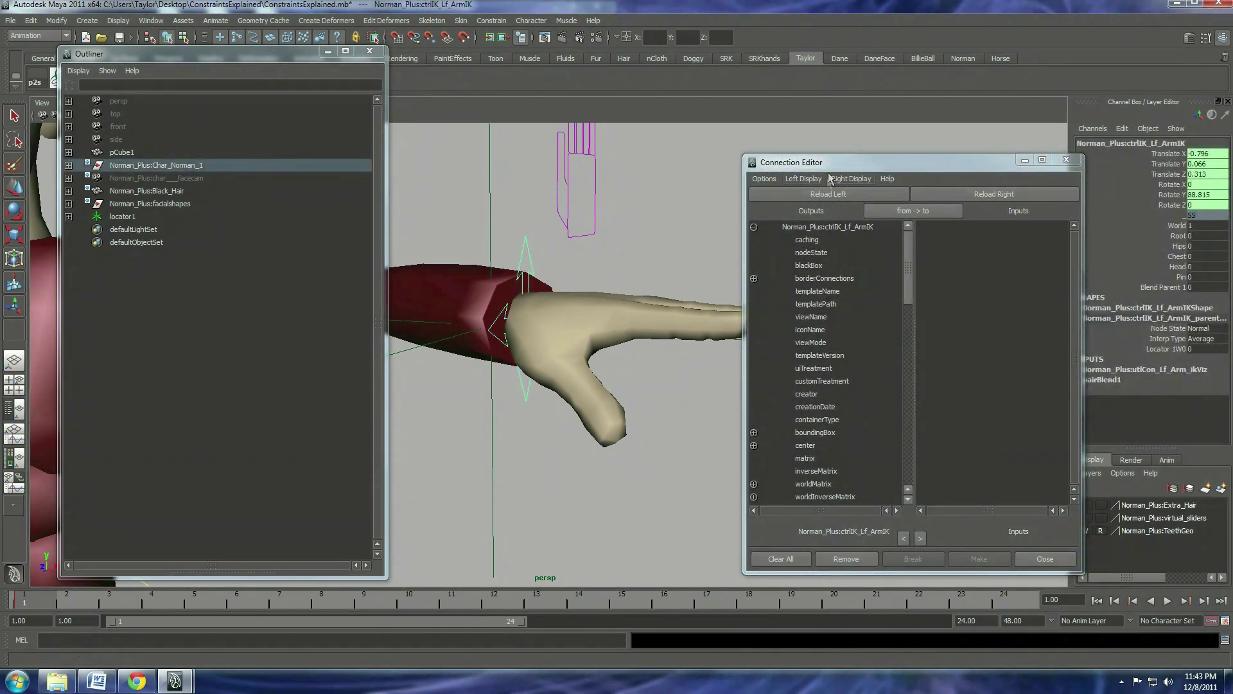
pyautogui.click(828, 194)
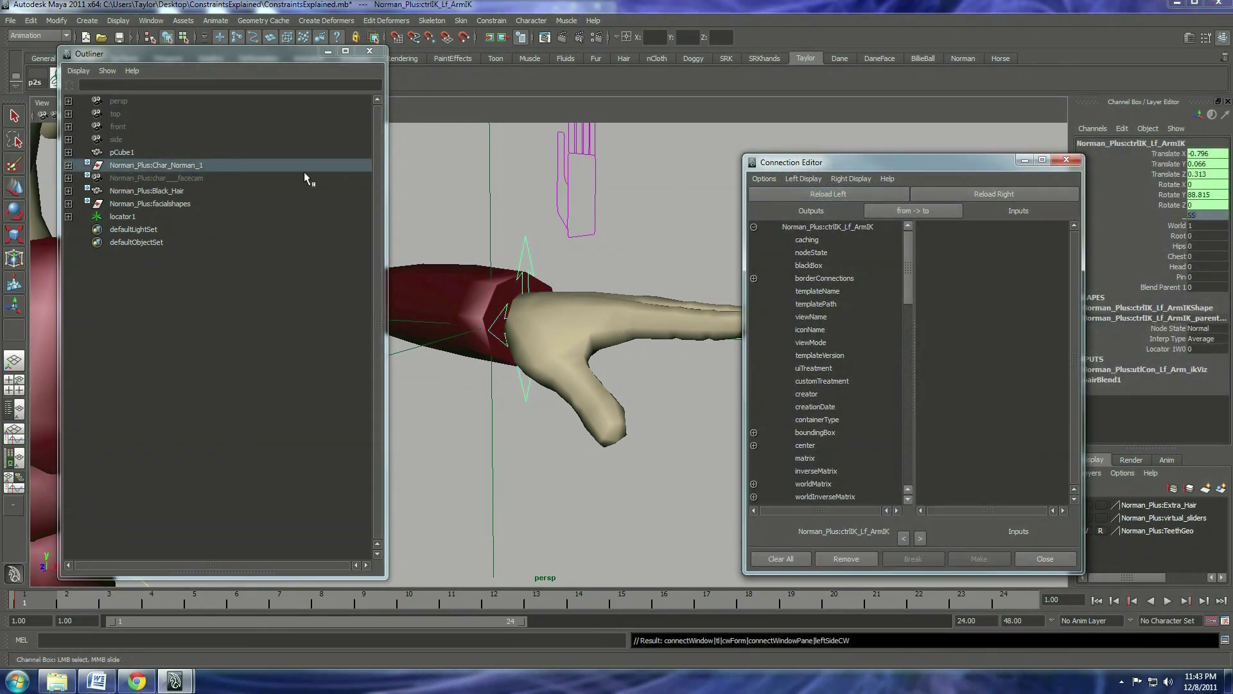
# Find ctrlIK_Lf_ArmIK_parentConstraint1 in the expanded character hierarchy and load it as the input side of the Connection Editor.
pyautogui.keyDown('shift'); pyautogui.click(69, 165); pyautogui.keyUp('shift')
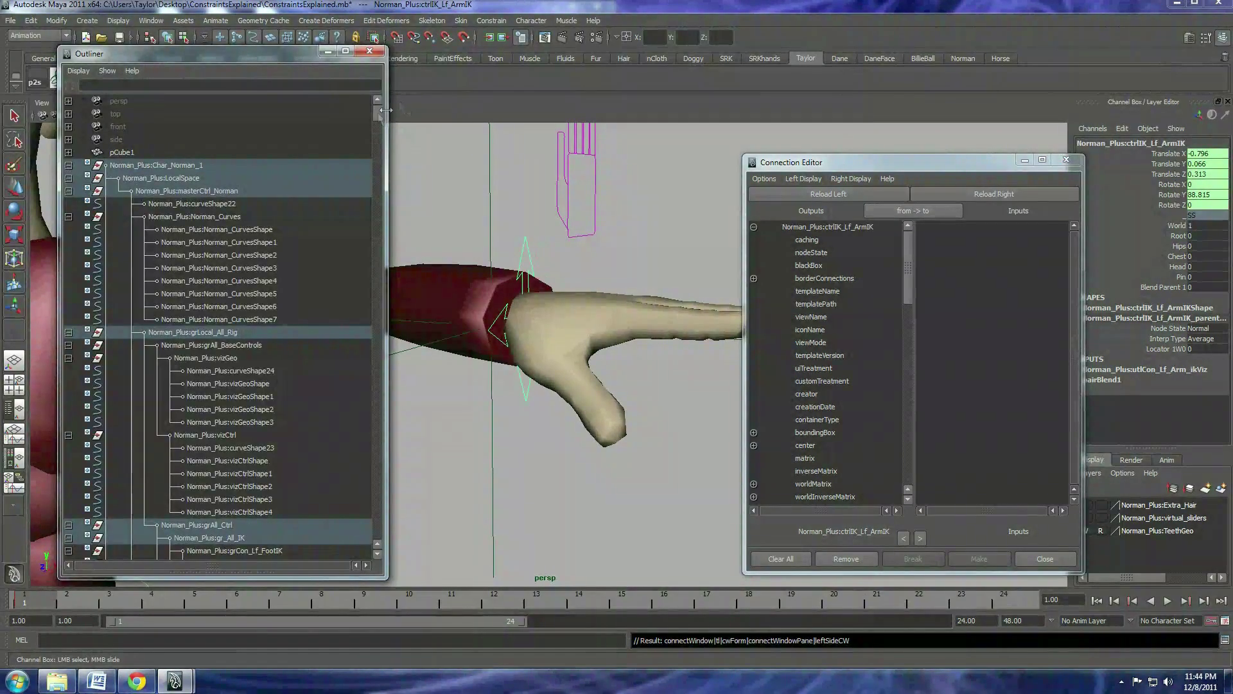
pyautogui.moveTo(376, 113); pyautogui.dragTo(383, 148)
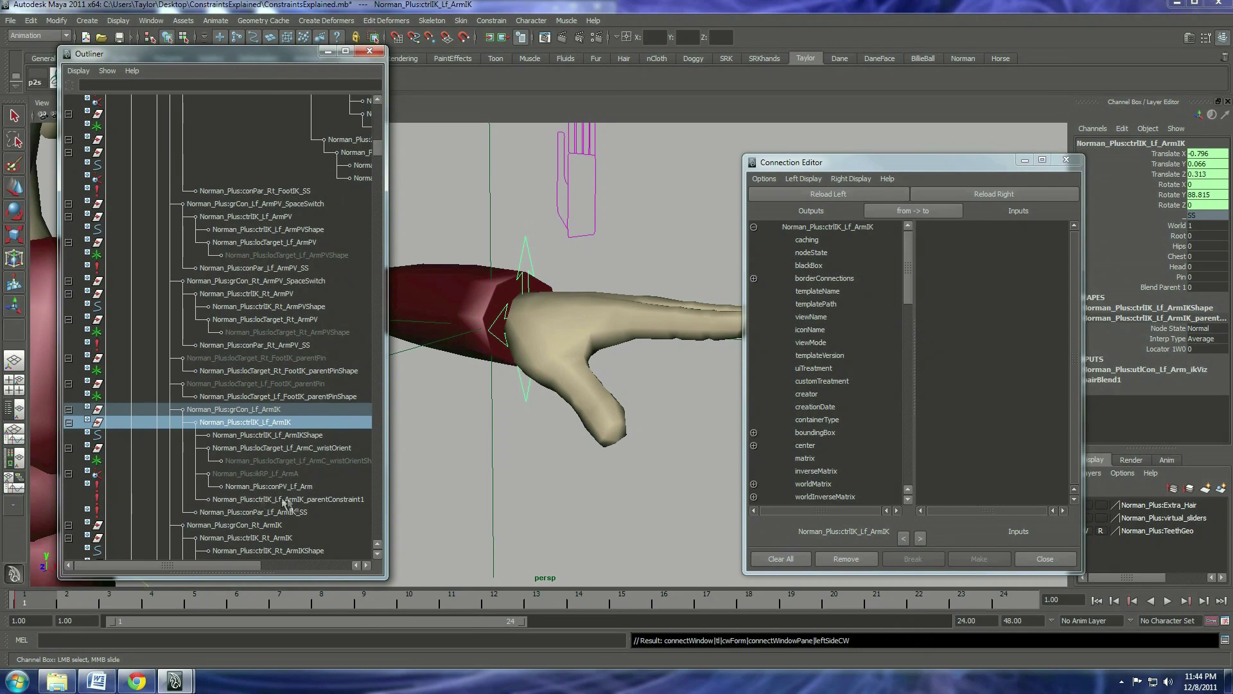
pyautogui.click(332, 499)
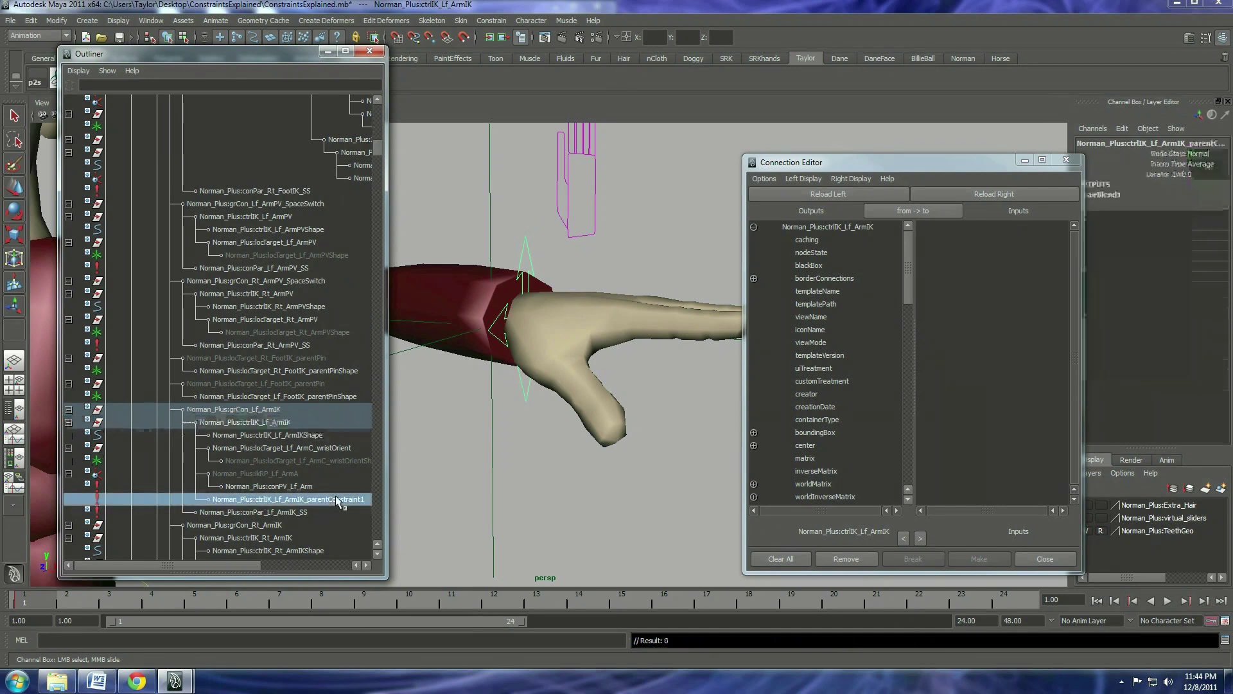
pyautogui.click(1040, 194)
# Connect the left arm IK control's blendParent1 output to the parent constraint's locator1W0 input and close the Connection Editor.
pyautogui.scroll(-15, 886, 384)
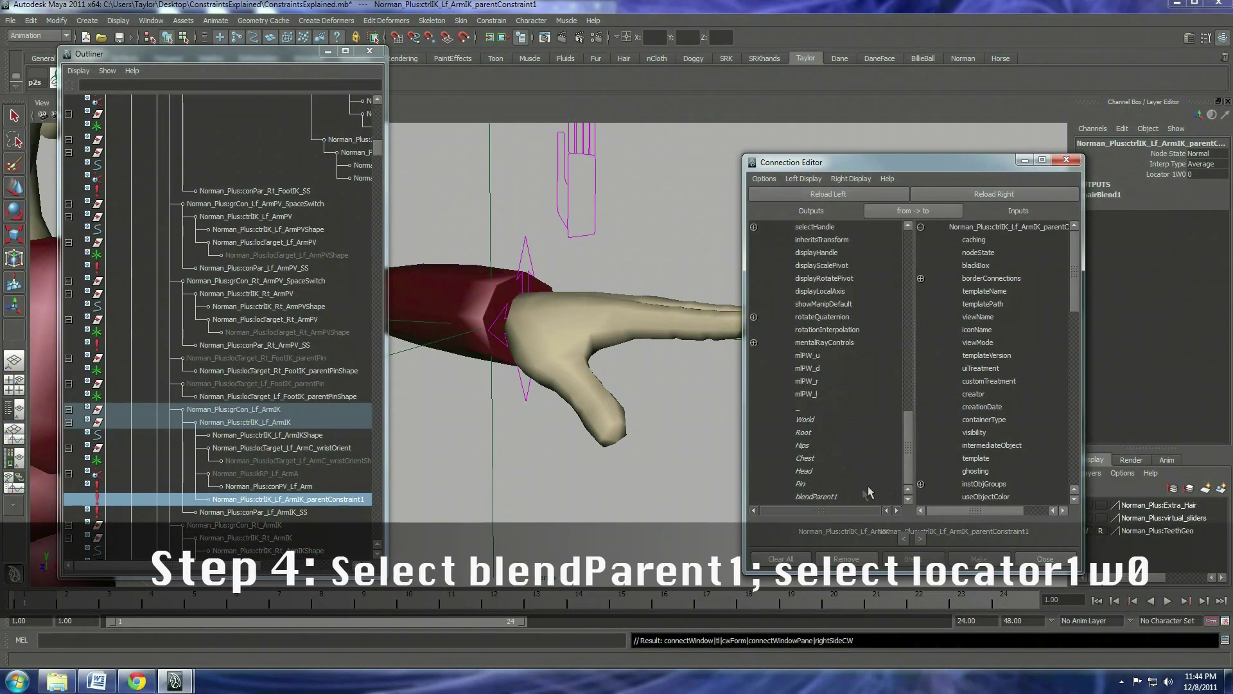
pyautogui.click(829, 496)
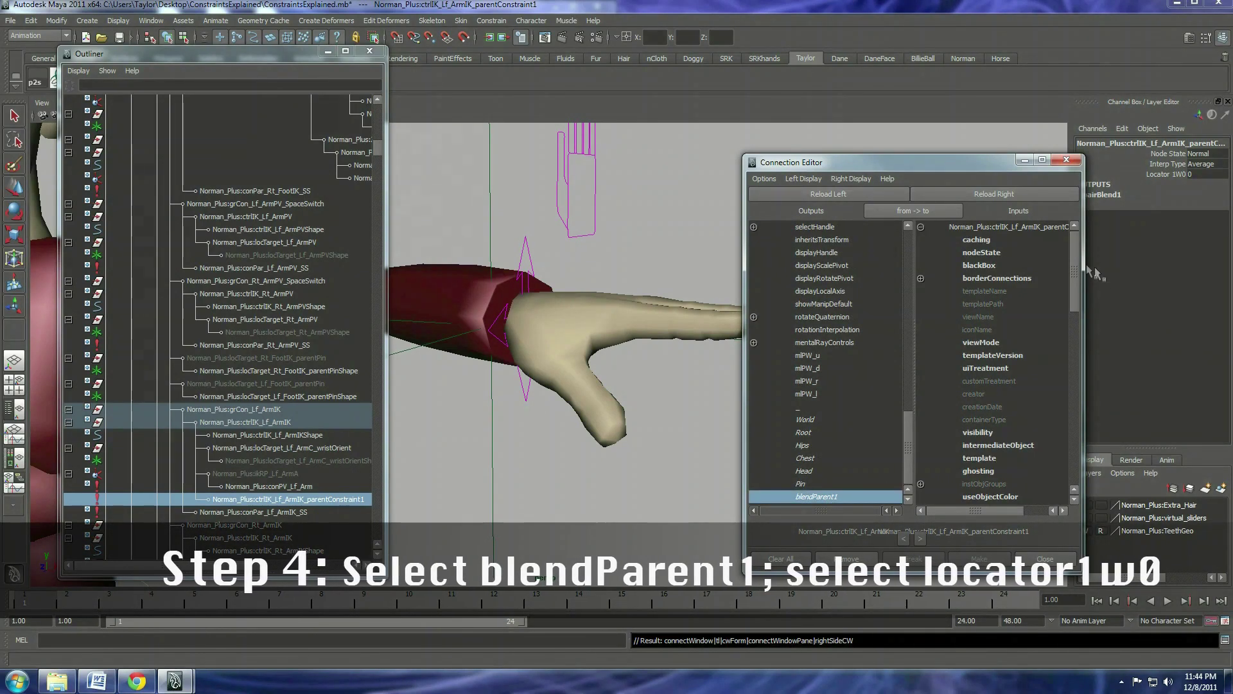
pyautogui.scroll(-10, 1059, 422)
pyautogui.scroll(-3, 1056, 421)
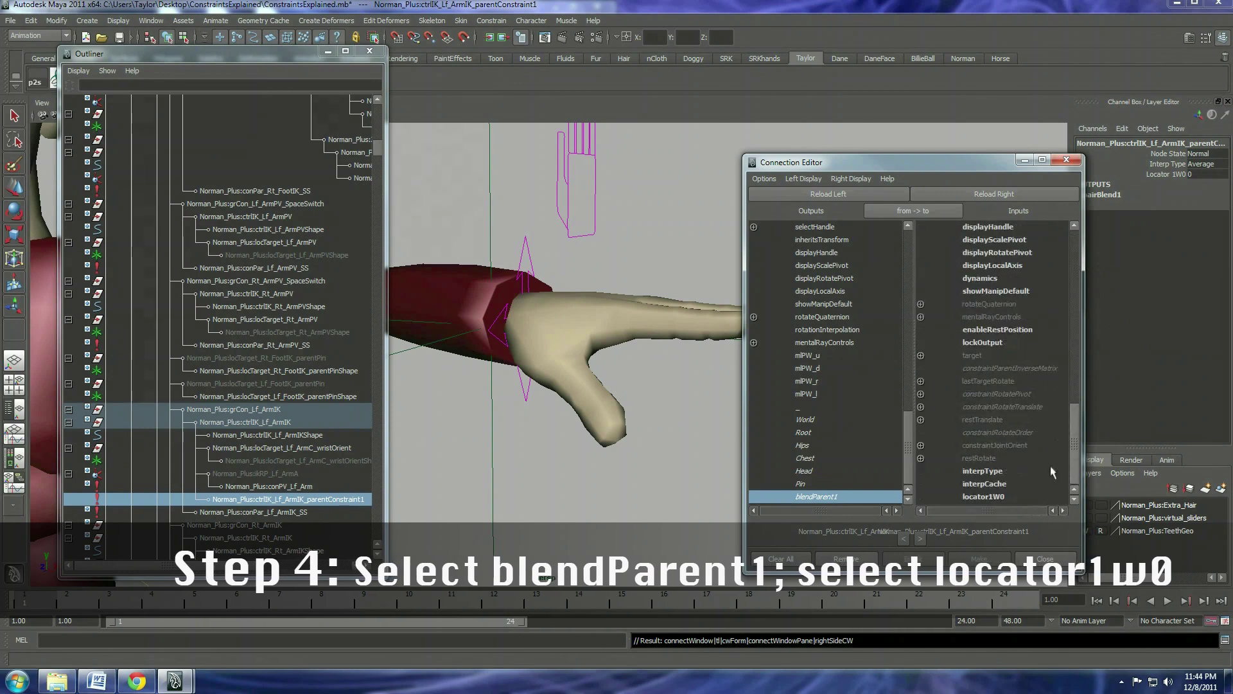
pyautogui.click(989, 497)
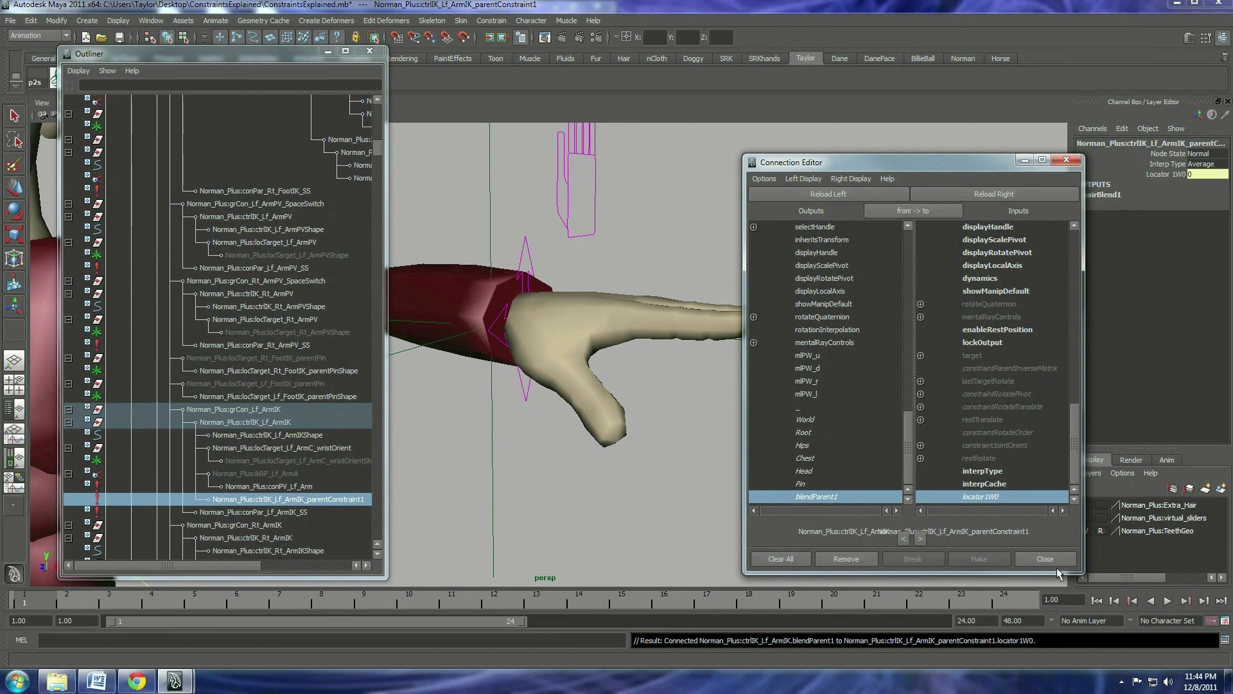
pyautogui.click(1045, 558)
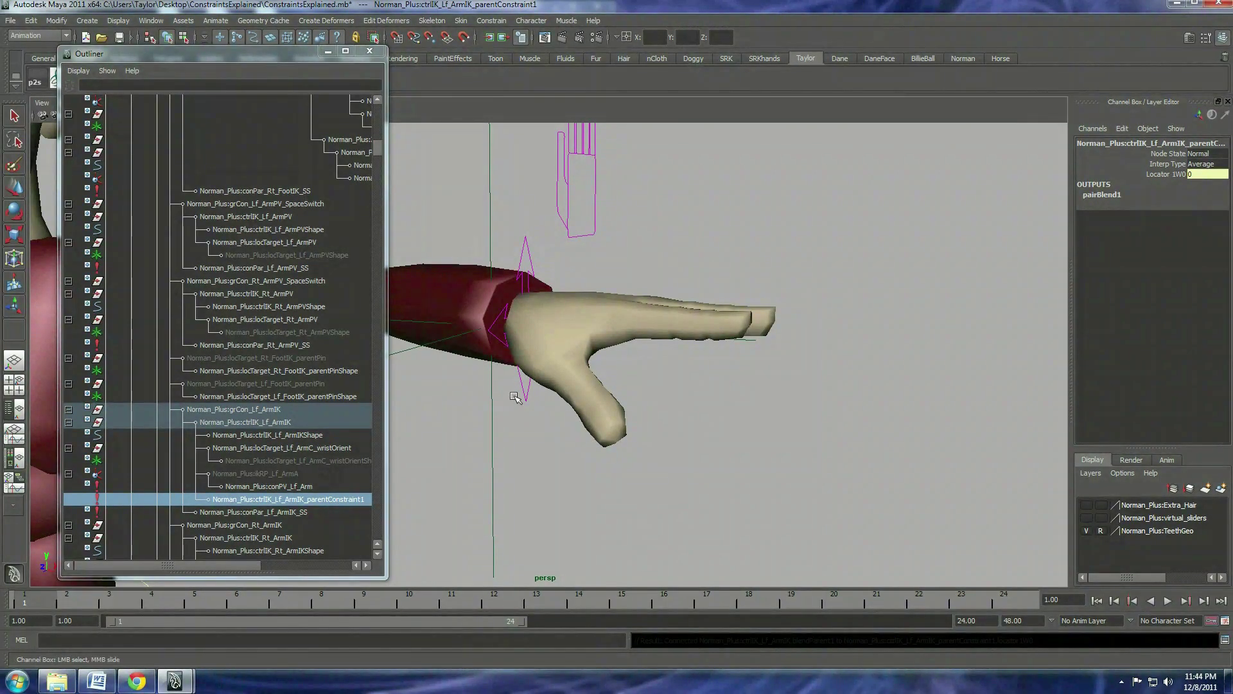
# Move locator1 away from the left wrist, then set Blend Parent 1 on the left arm IK control to 1.
pyautogui.moveTo(472, 409); pyautogui.dragTo(474, 407)
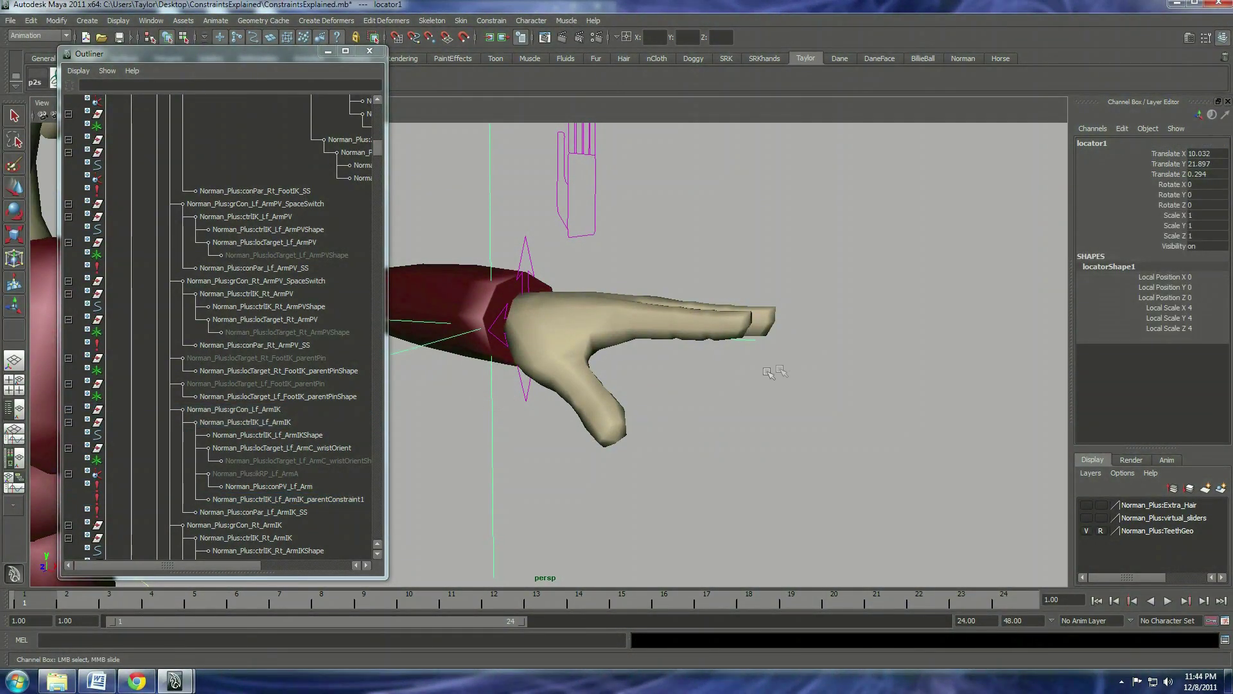
pyautogui.press('w')
pyautogui.moveTo(695, 375); pyautogui.dragTo(888, 221, button='middle')
pyautogui.click(517, 393)
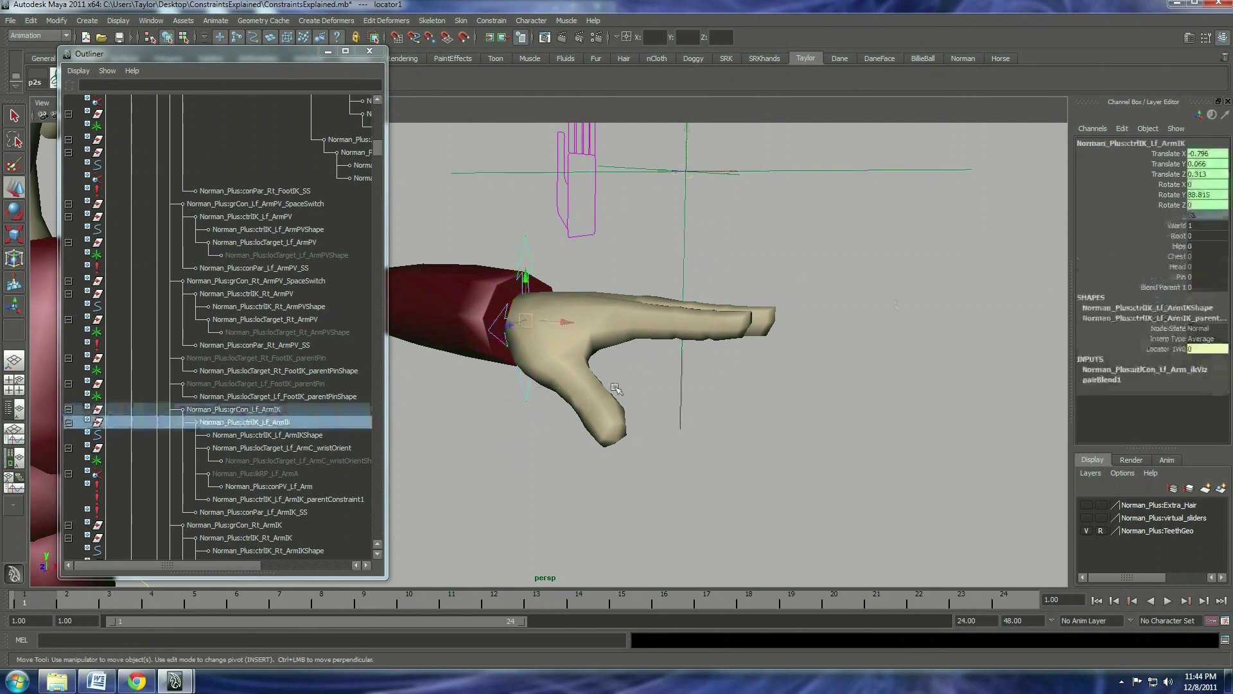
pyautogui.click(1179, 287)
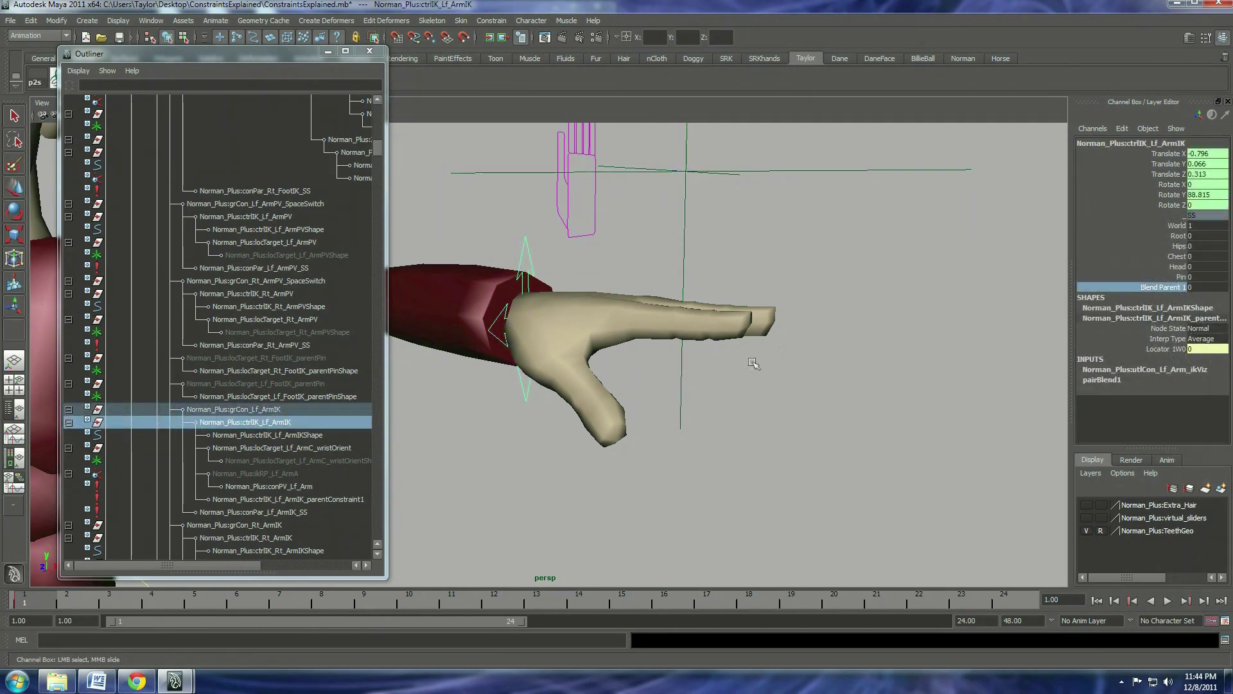
pyautogui.moveTo(753, 363); pyautogui.dragTo(826, 358, button='middle')
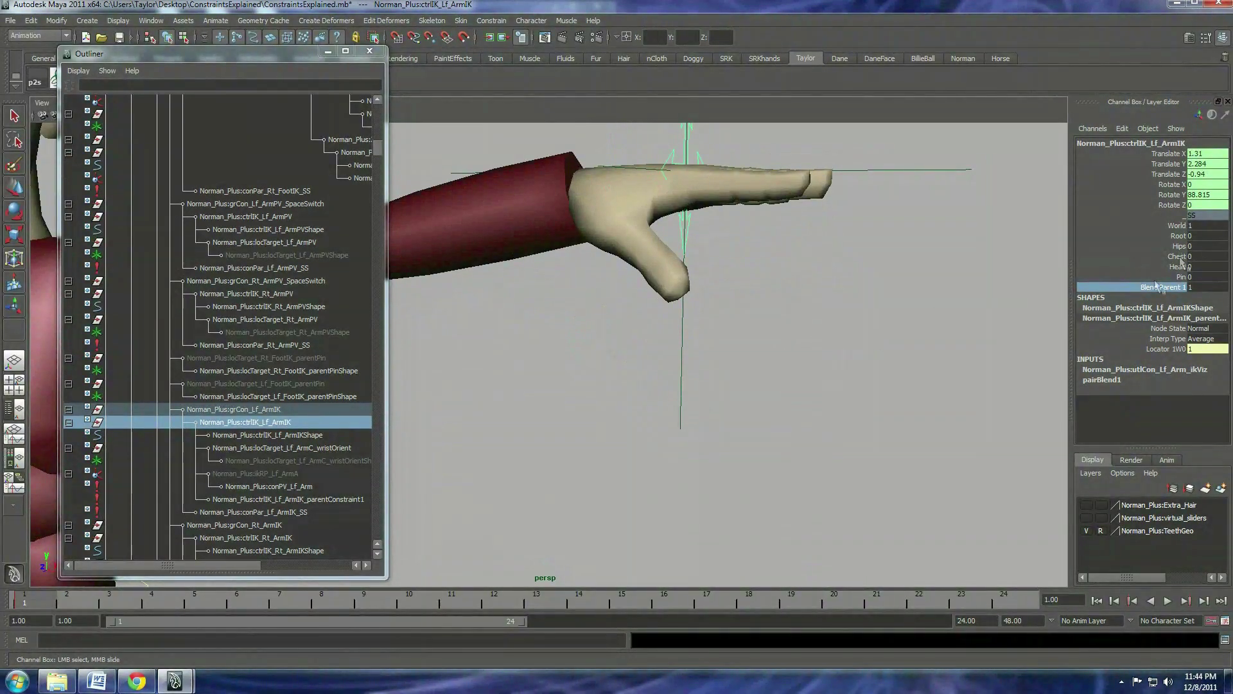
# Minimize the Outliner and move locator1 onto the cube's upper corner at X 3.5, Y 19.5, Z 12.5.
pyautogui.moveTo(631, 335); pyautogui.dragTo(831, 325)
pyautogui.press('w')
pyautogui.moveTo(823, 324); pyautogui.dragTo(688, 320, button='middle')
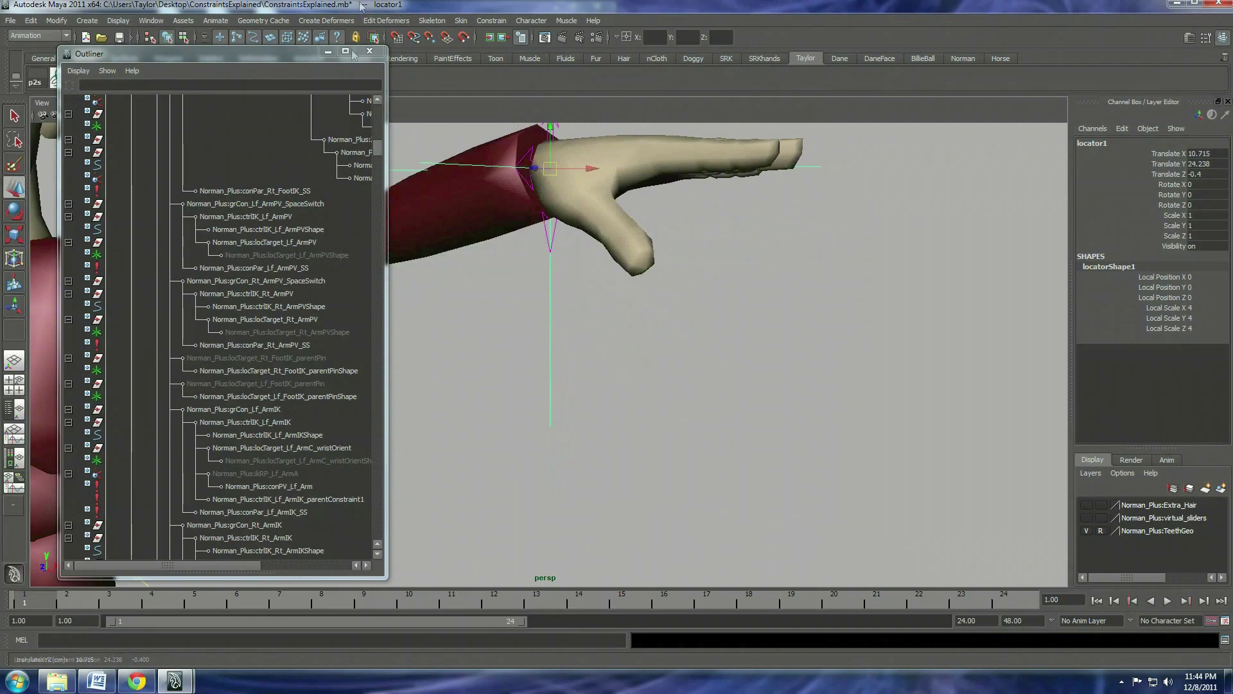
pyautogui.click(327, 51)
pyautogui.keyDown('alt'); pyautogui.moveTo(717, 309); pyautogui.dragTo(283, 327, button='right'); pyautogui.keyUp('alt')
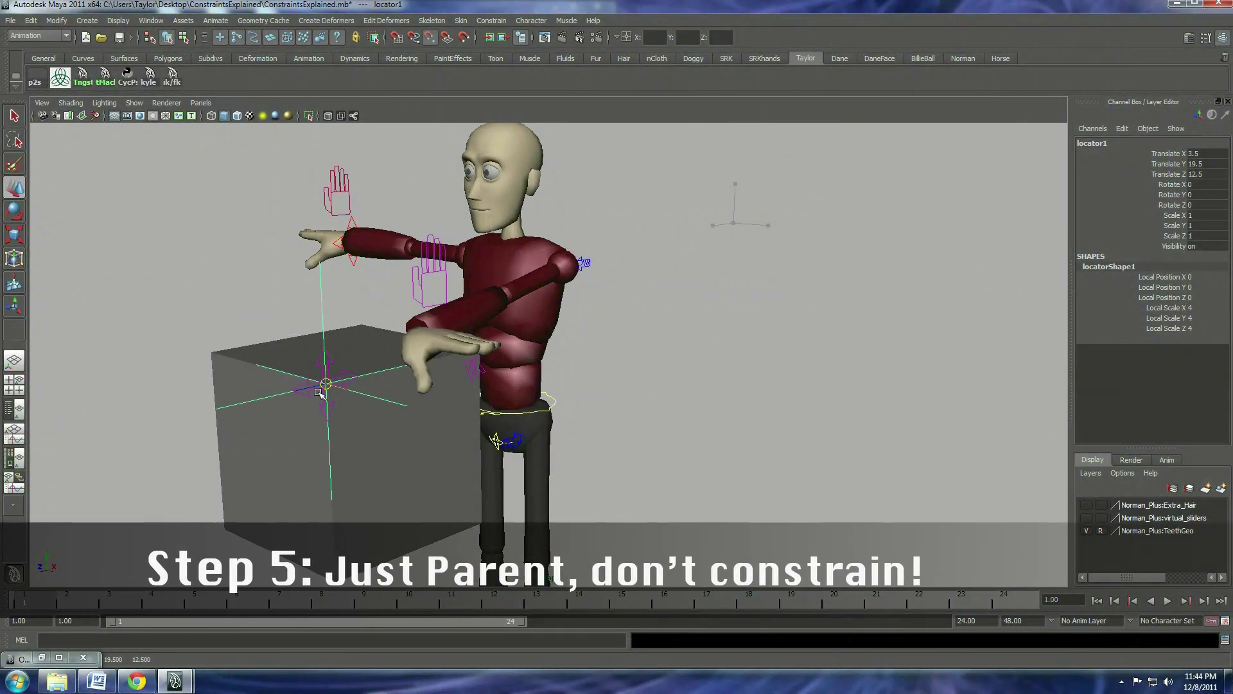
# Move locator1 along the cube's edge to about Z 6.49 and rotate it to about 11.6, -64.4, -87.6 to angle the hand.
pyautogui.press('e')
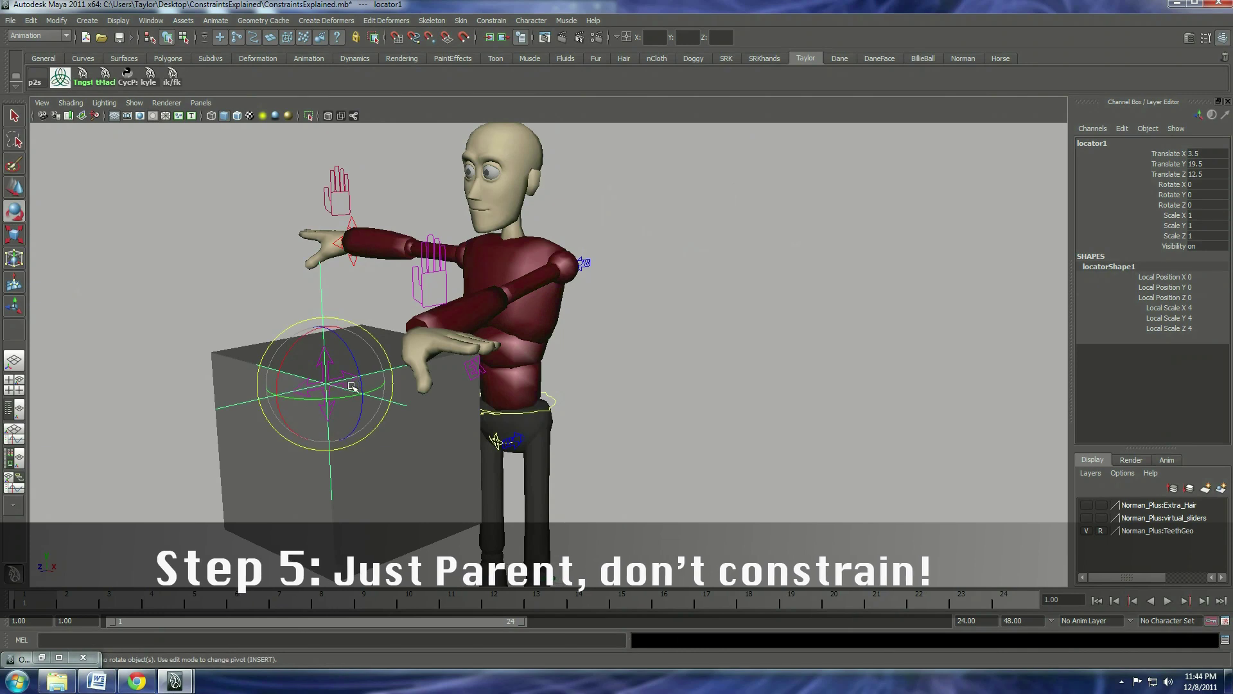
pyautogui.moveTo(352, 386)
pyautogui.mouseDown()
pyautogui.moveTo(344, 402)
pyautogui.moveTo(334, 393)
pyautogui.moveTo(337, 361)
pyautogui.moveTo(334, 398)
pyautogui.mouseUp()
pyautogui.press('w')
pyautogui.keyDown('shift'); pyautogui.moveTo(168, 408); pyautogui.dragTo(344, 359, button='middle'); pyautogui.keyUp('shift')
pyautogui.press('e')
pyautogui.moveTo(416, 355); pyautogui.dragTo(448, 341)
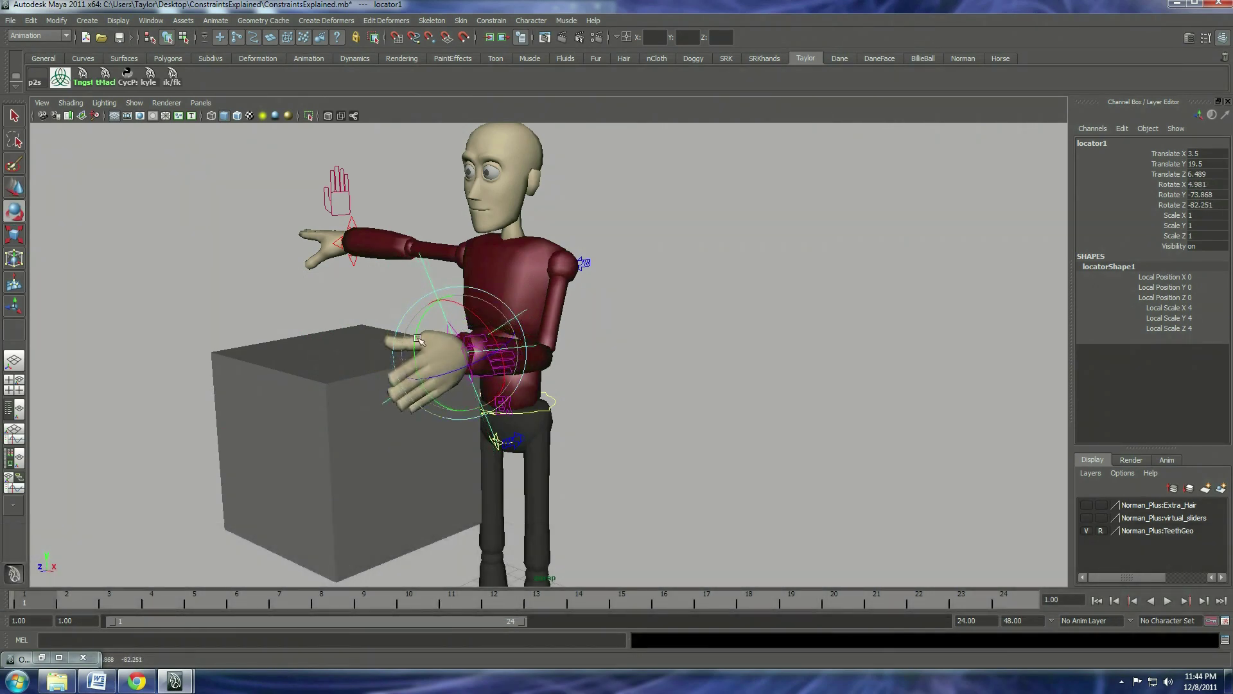
pyautogui.moveTo(417, 345); pyautogui.dragTo(450, 342)
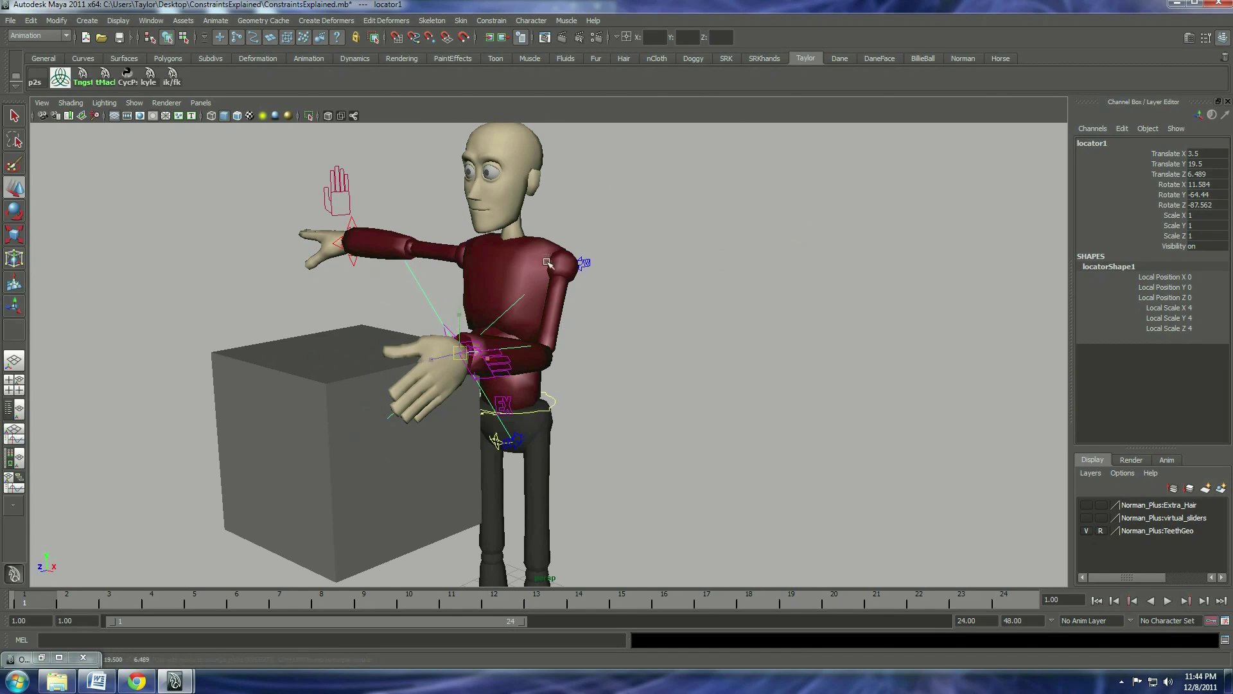
# Try moving locator1 and the cube separately, undoing each move.
pyautogui.moveTo(546, 262)
pyautogui.keyDown('shift'); pyautogui.mouseDown(button='middle')
pyautogui.moveTo(556, 302)
pyautogui.moveTo(567, 265)
pyautogui.mouseUp(button='middle'); pyautogui.keyUp('shift')
pyautogui.press('z')
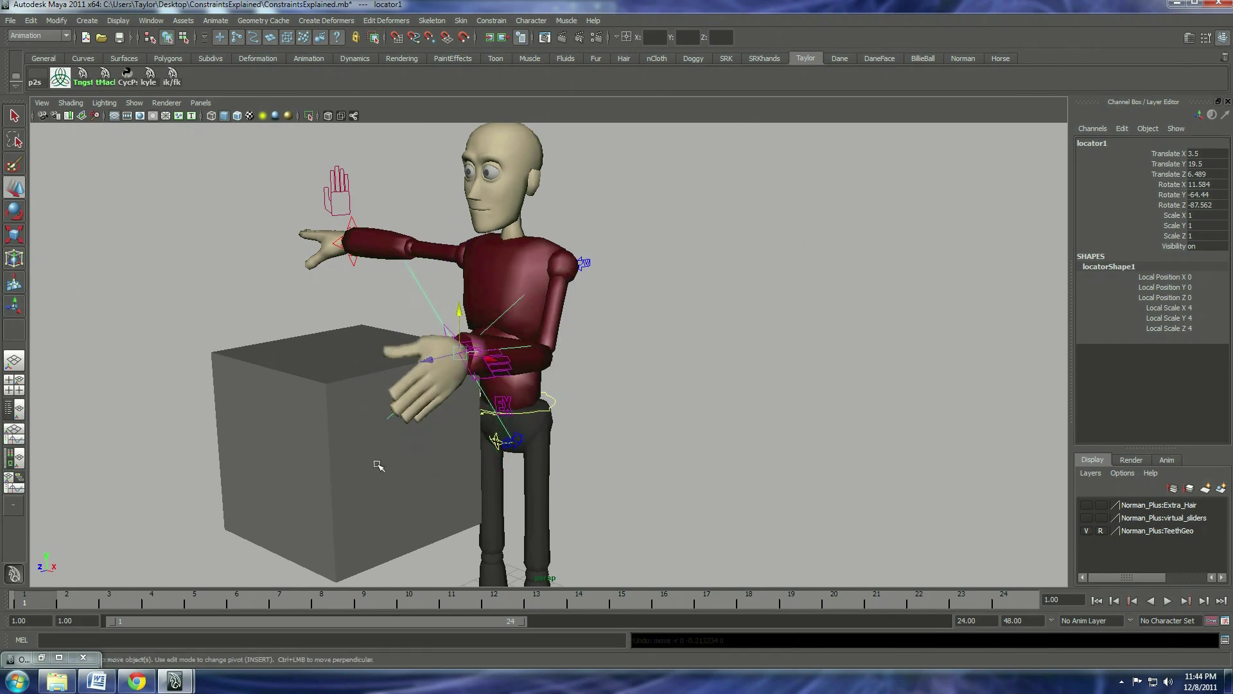
pyautogui.click(377, 464)
pyautogui.moveTo(630, 396); pyautogui.dragTo(587, 431, button='middle')
pyautogui.press('z')
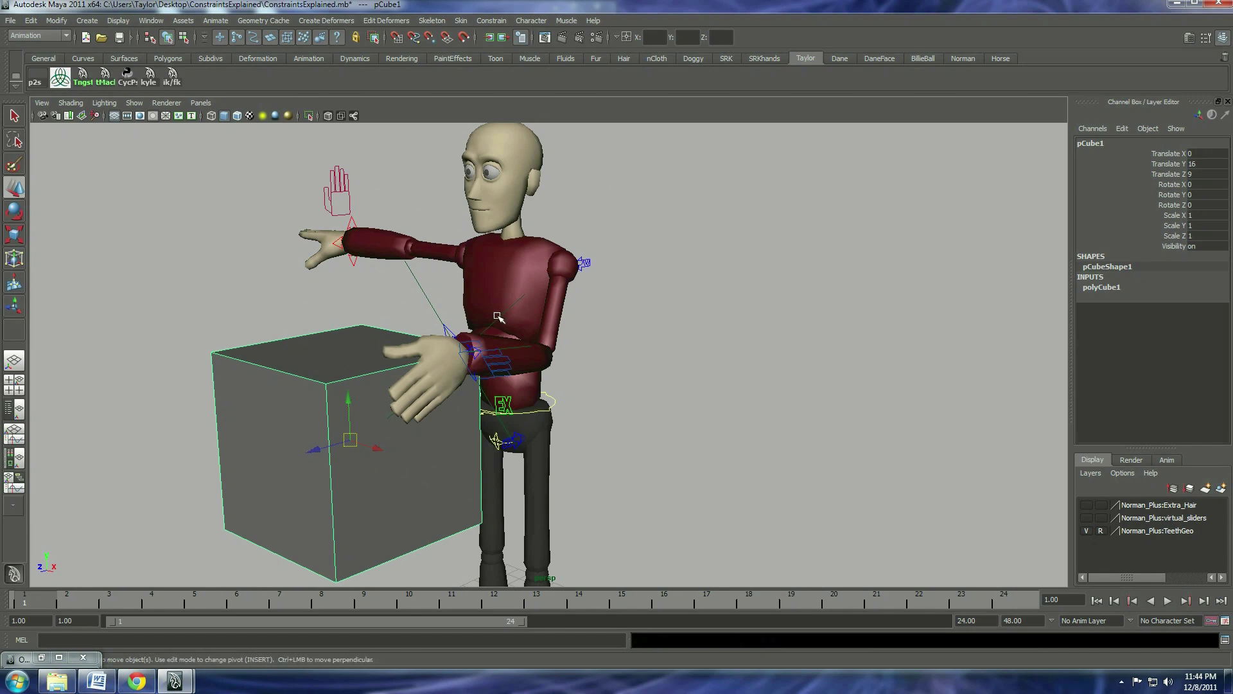
# Parent locator1 to the cube with the Parent command and test the link by moving the cube.
pyautogui.click(429, 336)
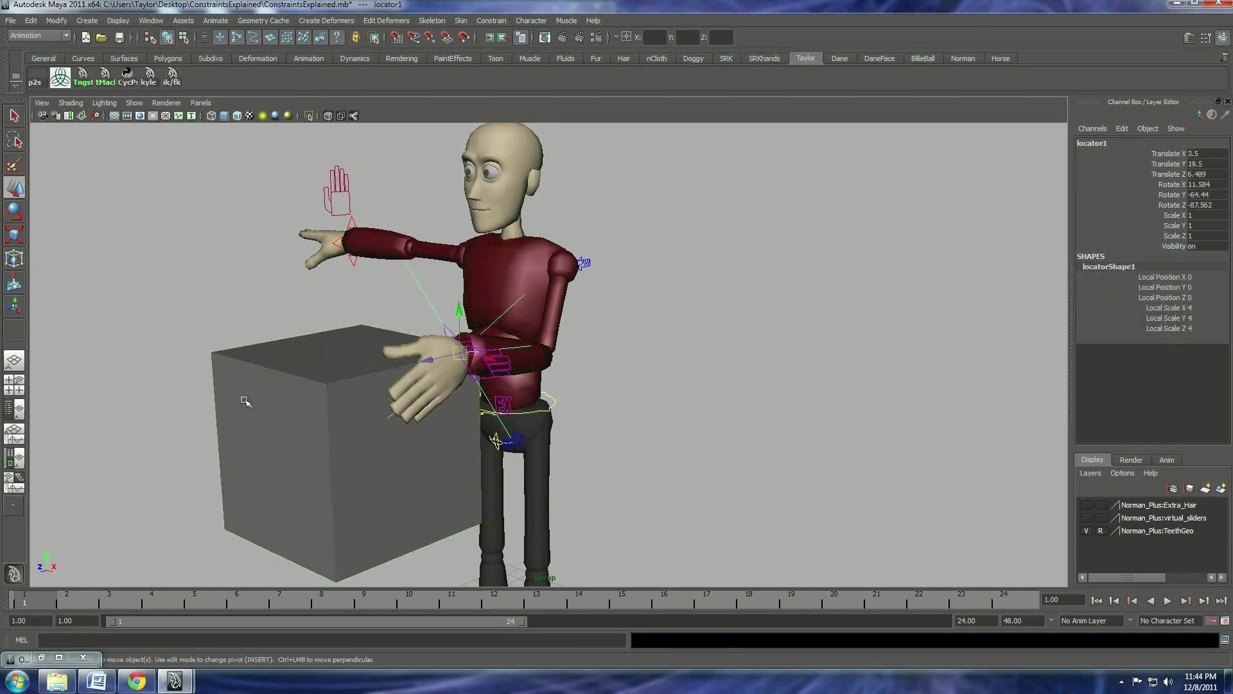
pyautogui.click(245, 401)
pyautogui.click(31, 20)
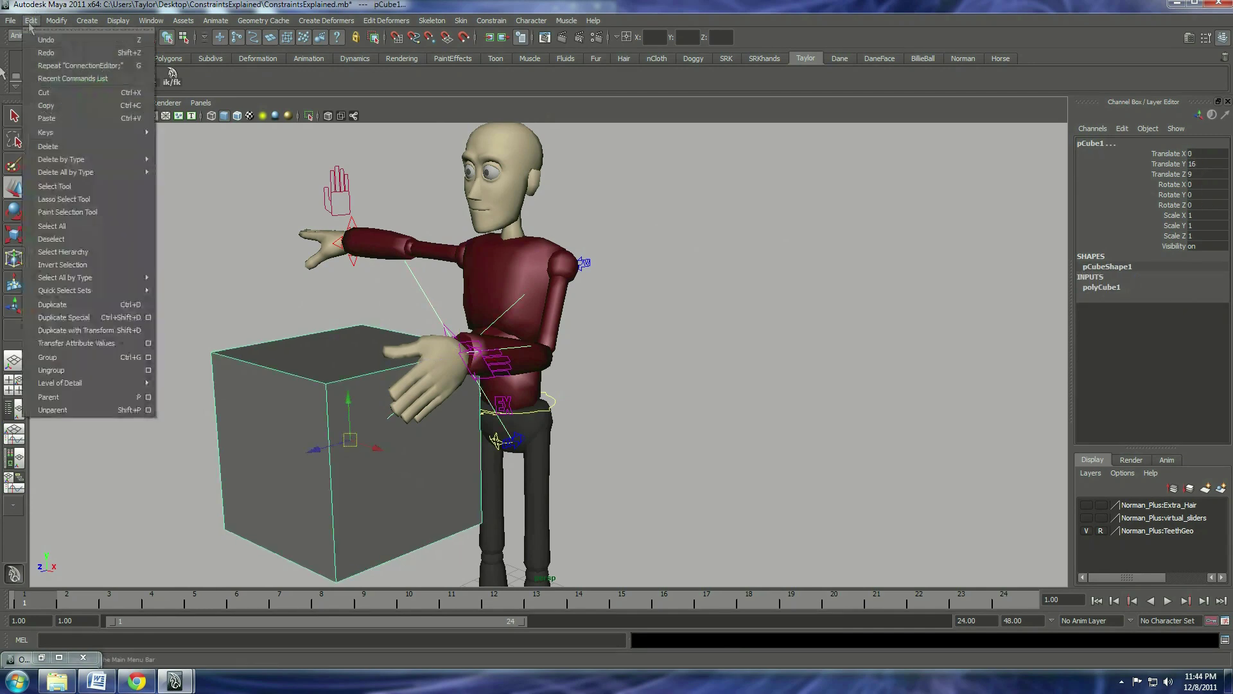
pyautogui.click(77, 395)
pyautogui.click(302, 377)
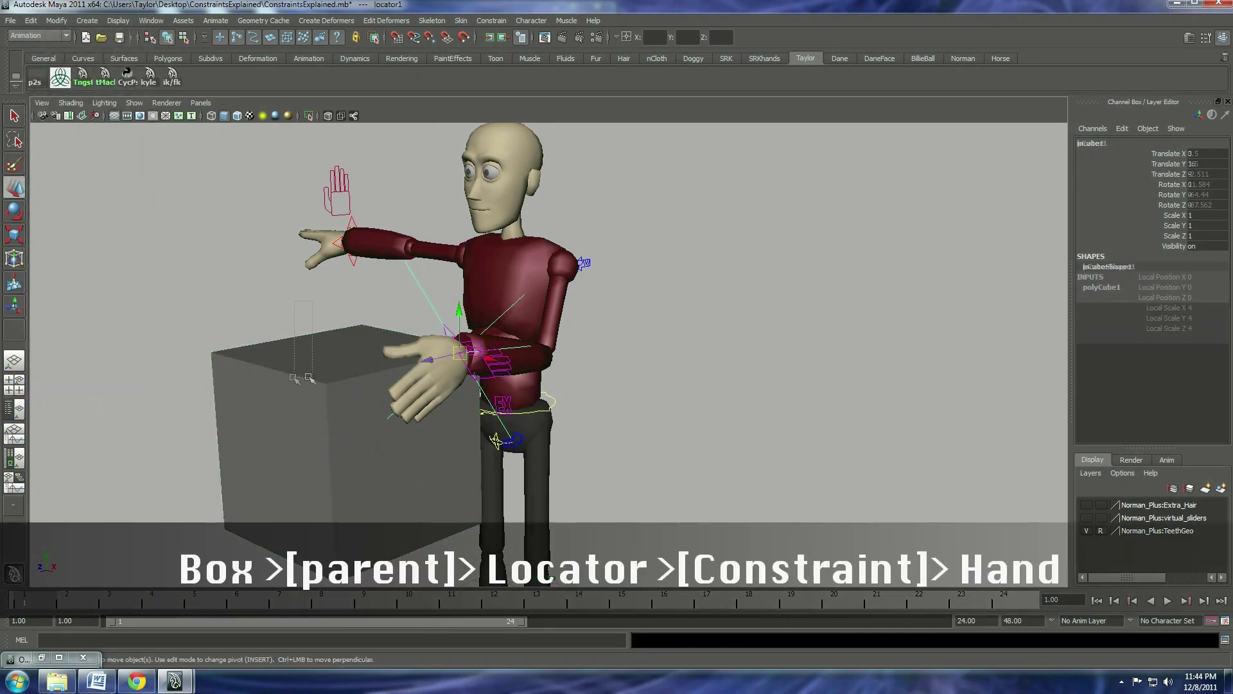
pyautogui.moveTo(737, 355); pyautogui.dragTo(713, 351, button='middle')
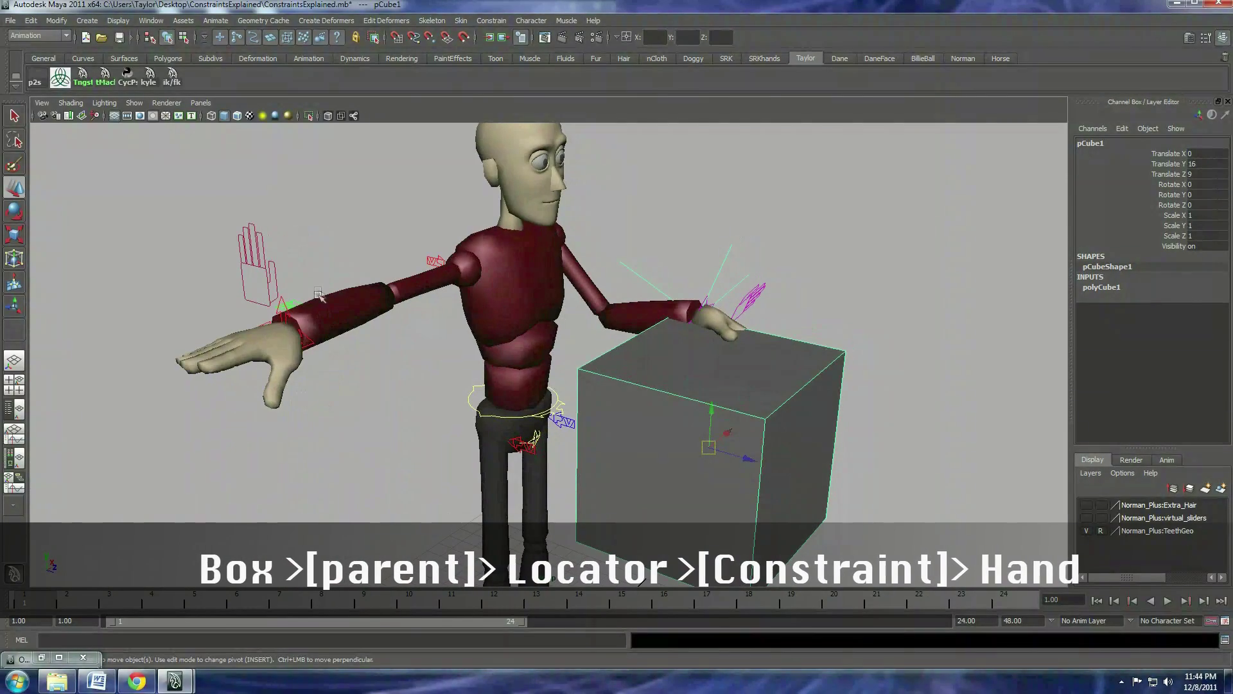
# Create a second locator with local scale 4 on all axes and place it at the character's right wrist.
pyautogui.click(319, 295)
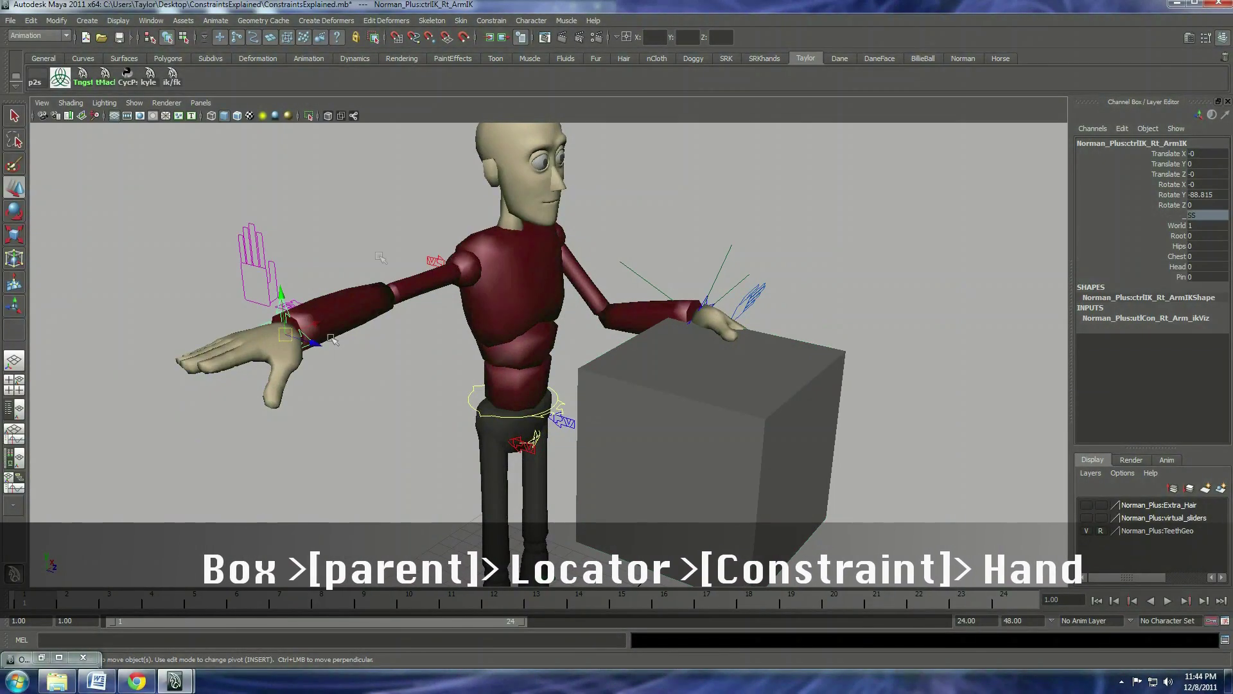
pyautogui.click(86, 20)
pyautogui.click(130, 239)
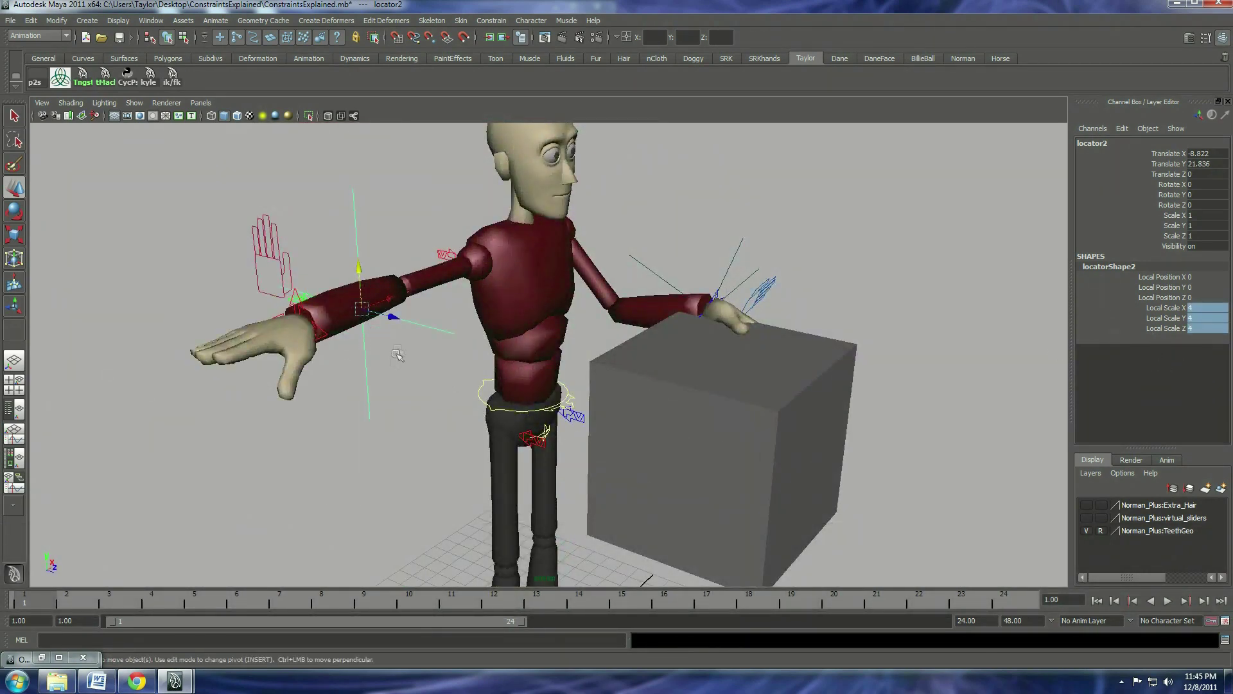
pyautogui.keyDown('alt'); pyautogui.moveTo(396, 353); pyautogui.dragTo(412, 353); pyautogui.keyUp('alt')
pyautogui.click(409, 327)
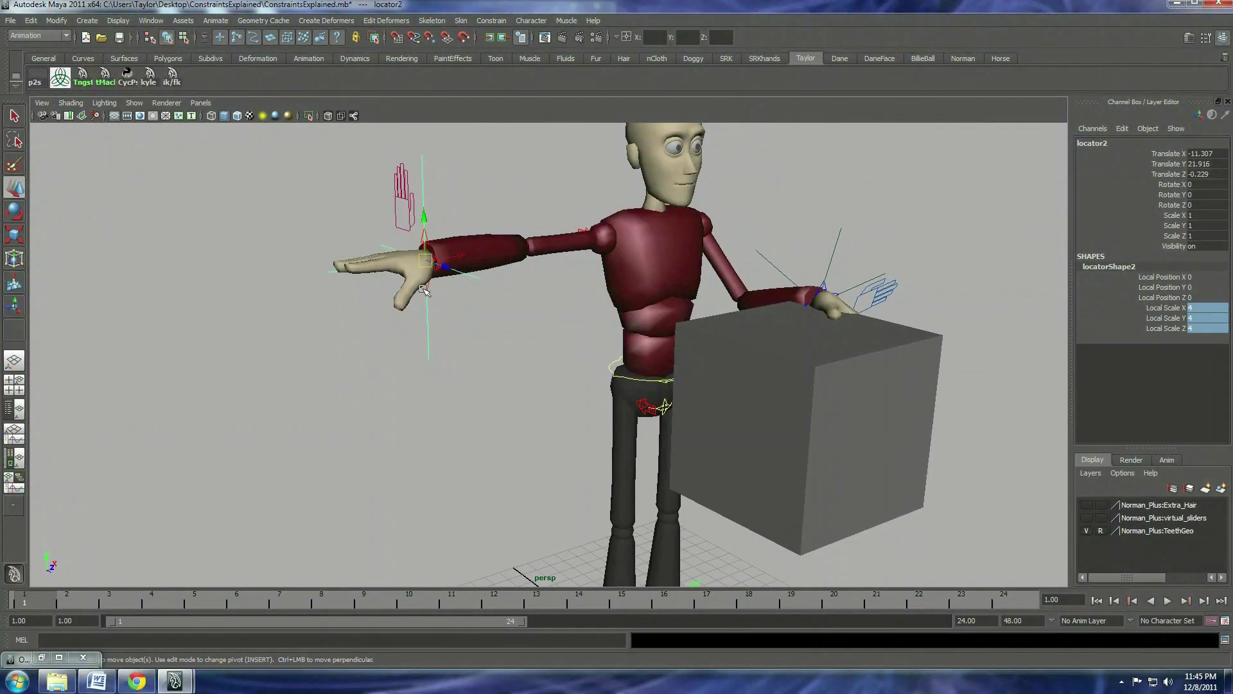
# Parent-constrain the right arm IK control to locator2.
pyautogui.click(443, 172)
pyautogui.click(440, 262)
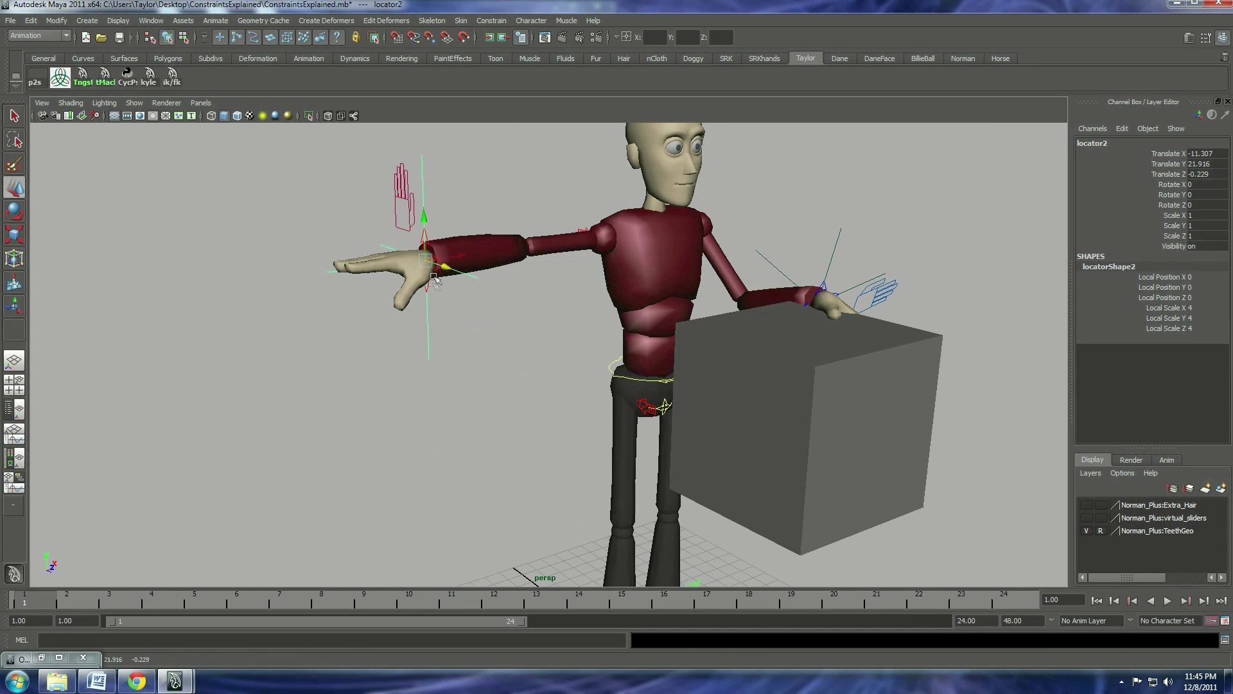
pyautogui.keyDown('shift'); pyautogui.click(404, 195); pyautogui.keyUp('shift')
pyautogui.click(491, 20)
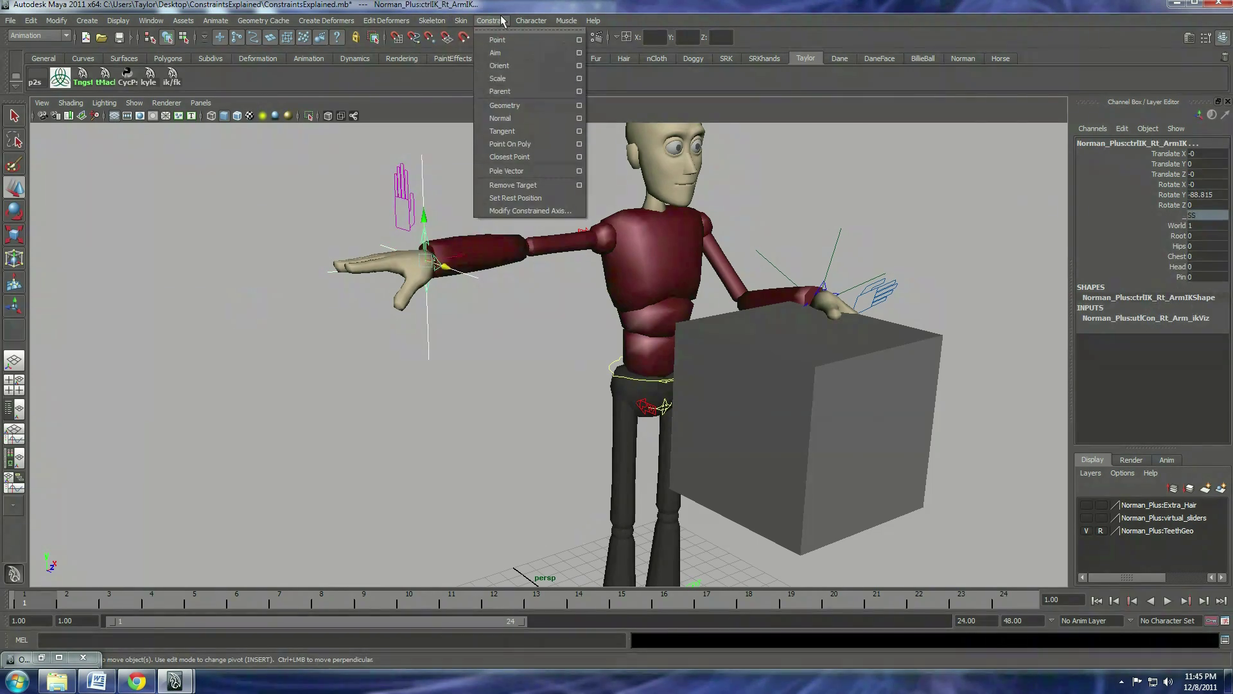
pyautogui.click(542, 91)
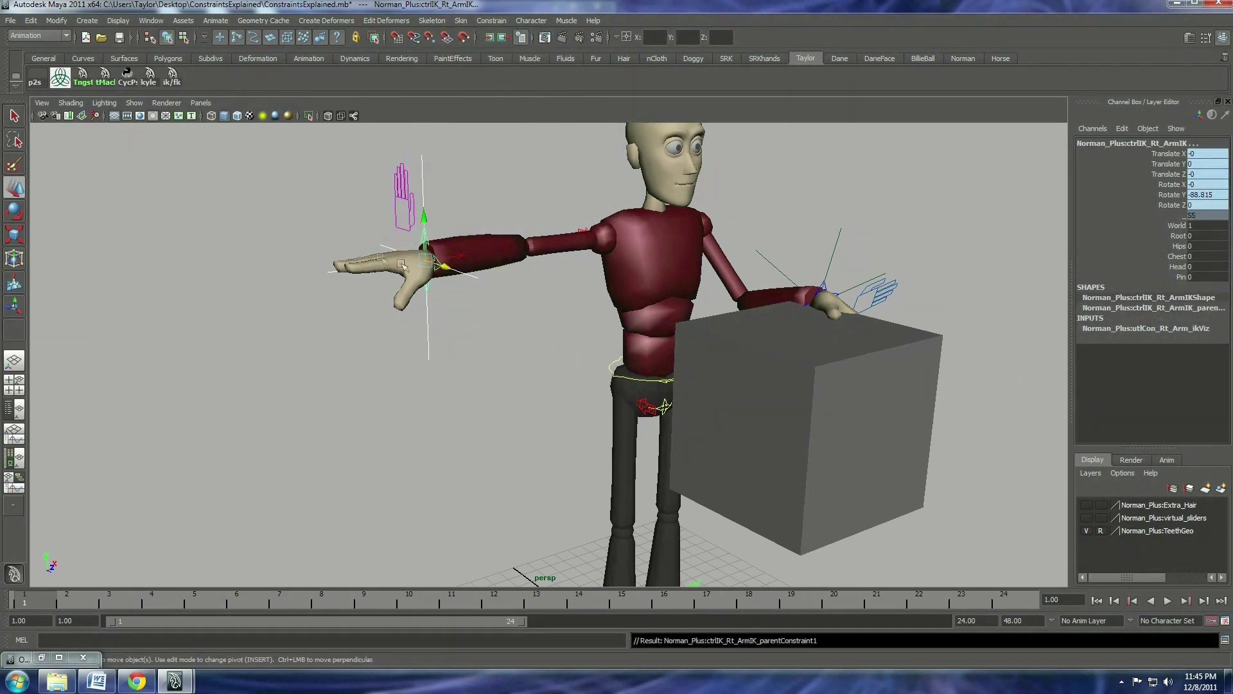
# Key the Translate and Rotate channels of locator2.
pyautogui.click(450, 292)
pyautogui.click(427, 292)
pyautogui.moveTo(1176, 154); pyautogui.dragTo(1171, 206)
pyautogui.rightClick(1170, 207)
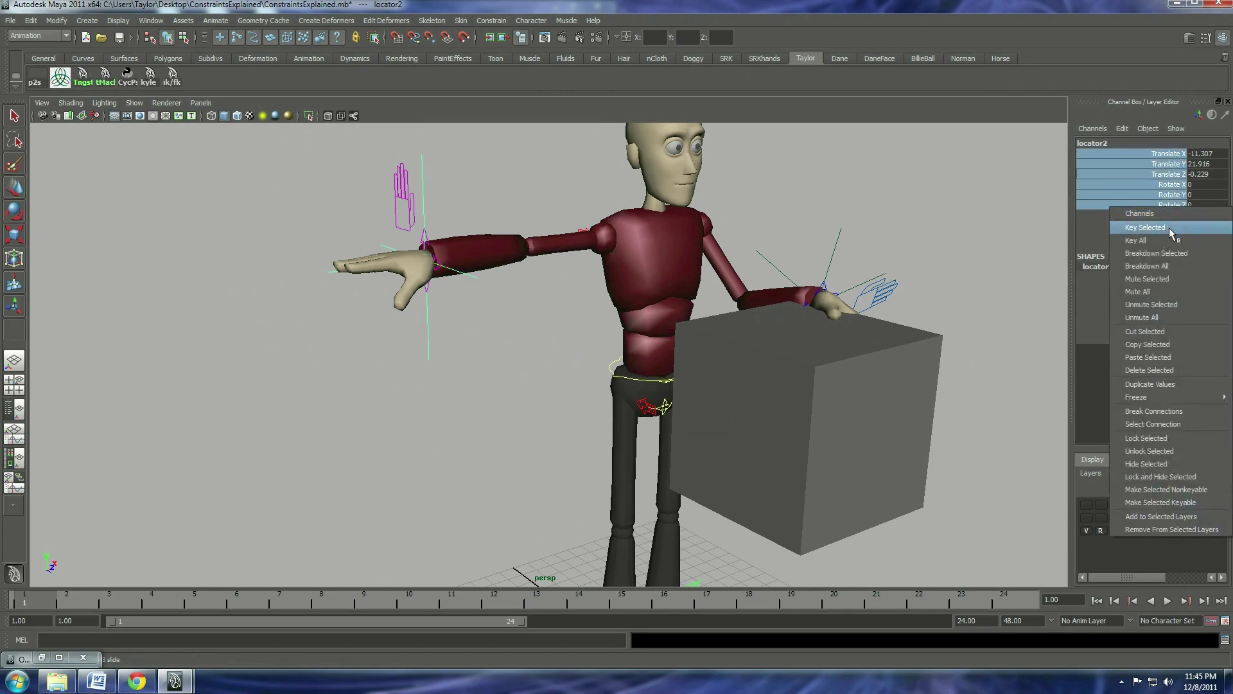
pyautogui.click(1156, 227)
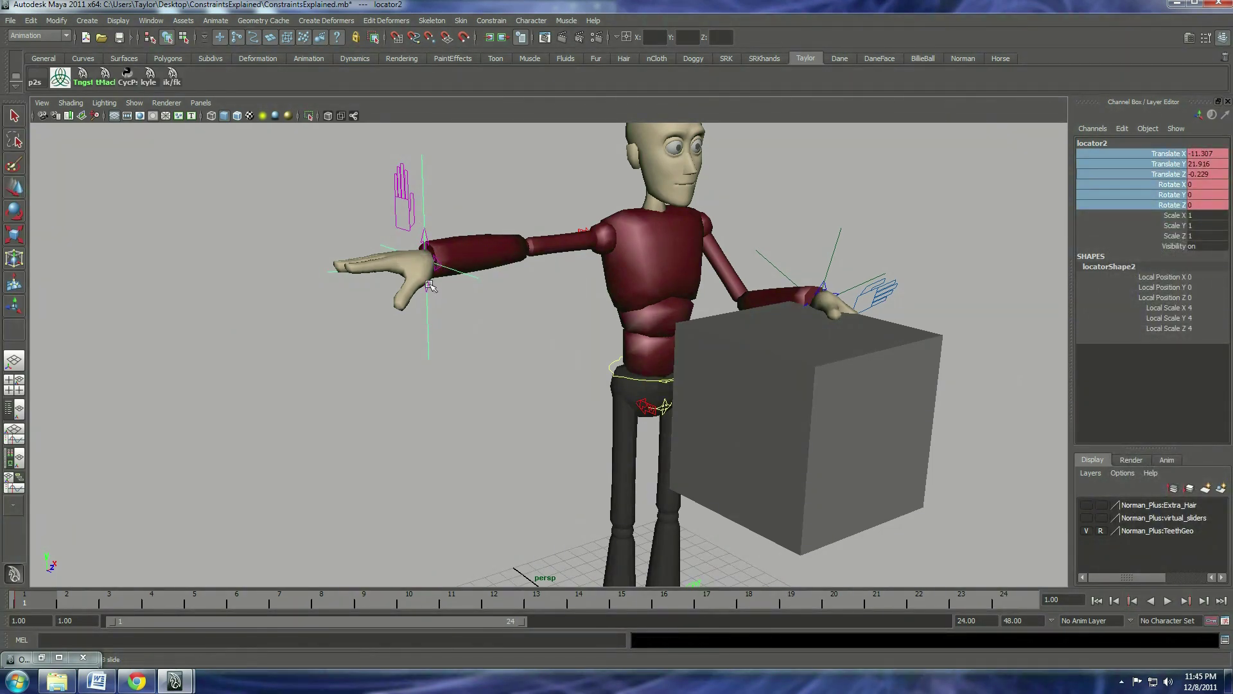
# Key the Translate and Rotate channels of the right arm IK control to create its Blend Parent 1 attribute.
pyautogui.click(437, 263)
pyautogui.moveTo(1148, 161); pyautogui.dragTo(1173, 209)
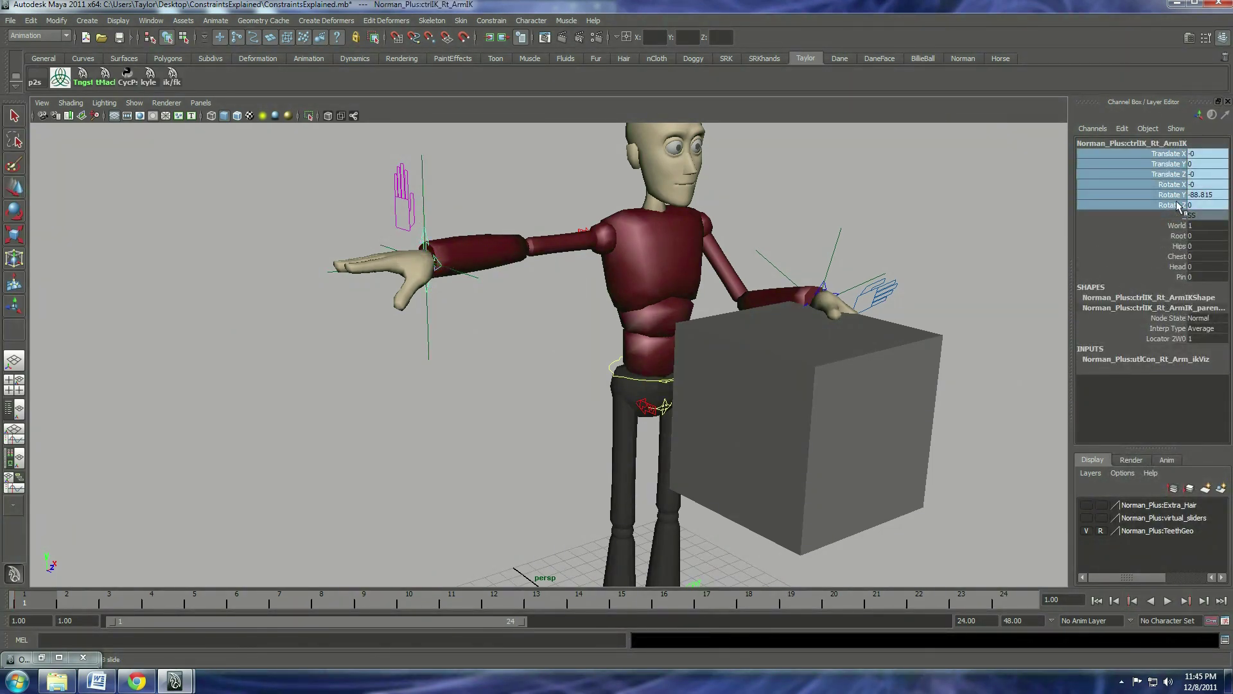
pyautogui.click(1176, 203)
pyautogui.keyDown('shift'); pyautogui.click(1178, 157); pyautogui.keyUp('shift')
pyautogui.rightClick(1177, 157)
pyautogui.click(1170, 181)
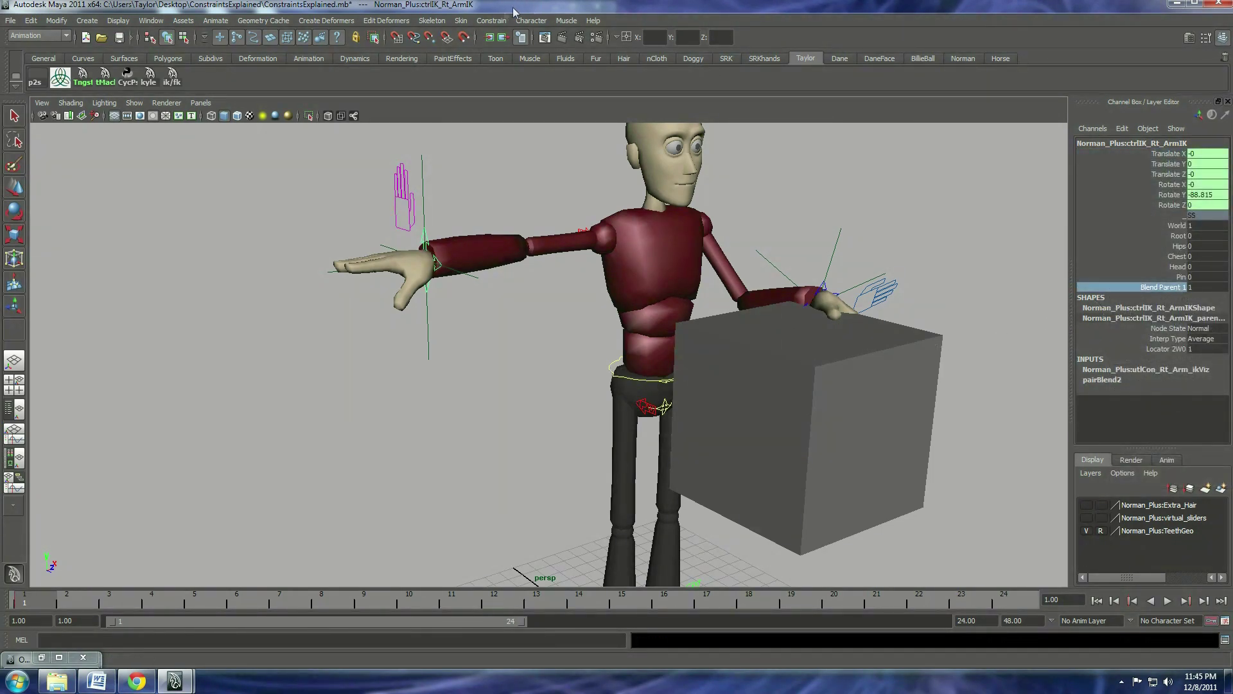
# Load the right arm IK control as output and its parentConstraint1 node as input in the Connection Editor.
pyautogui.click(491, 20)
pyautogui.click(42, 657)
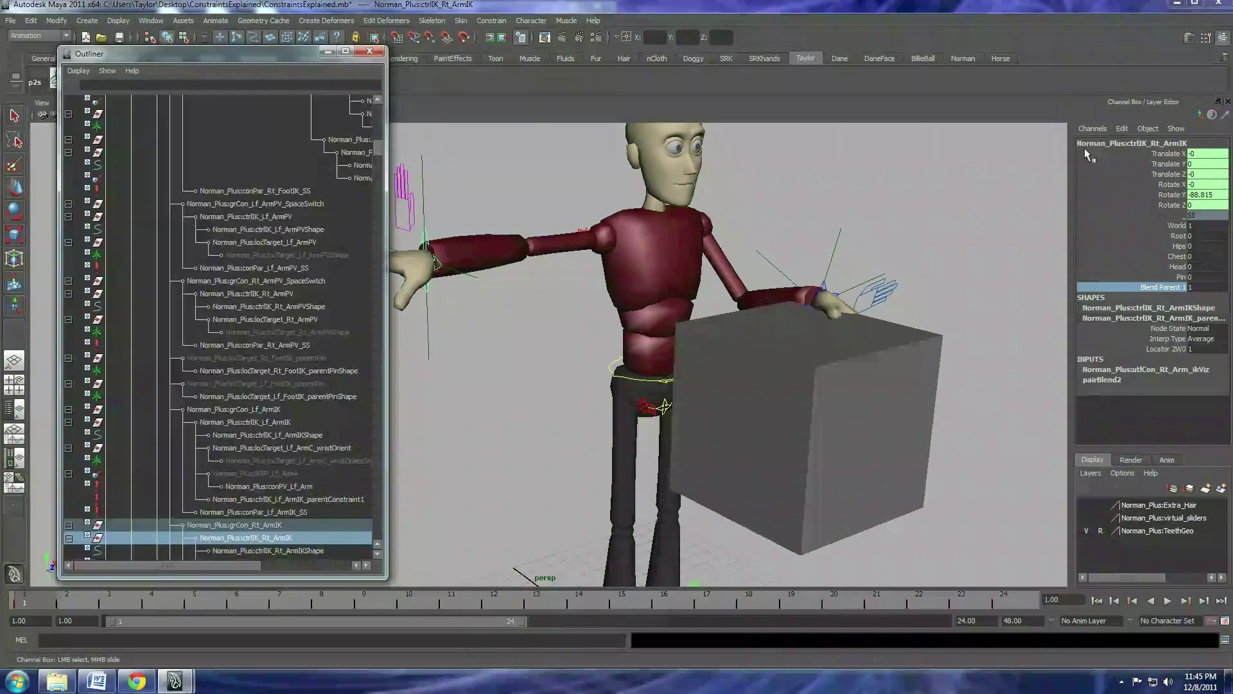
pyautogui.click(151, 20)
pyautogui.moveTo(242, 65)
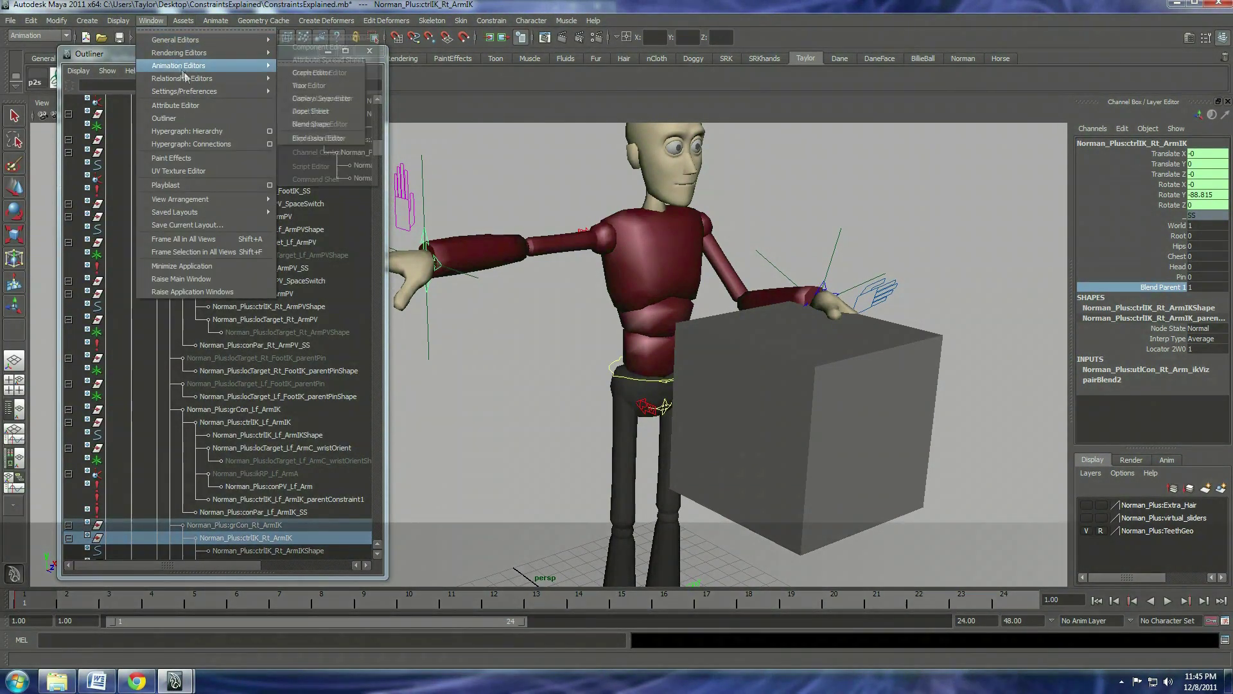
pyautogui.moveTo(192, 40)
pyautogui.click(315, 65)
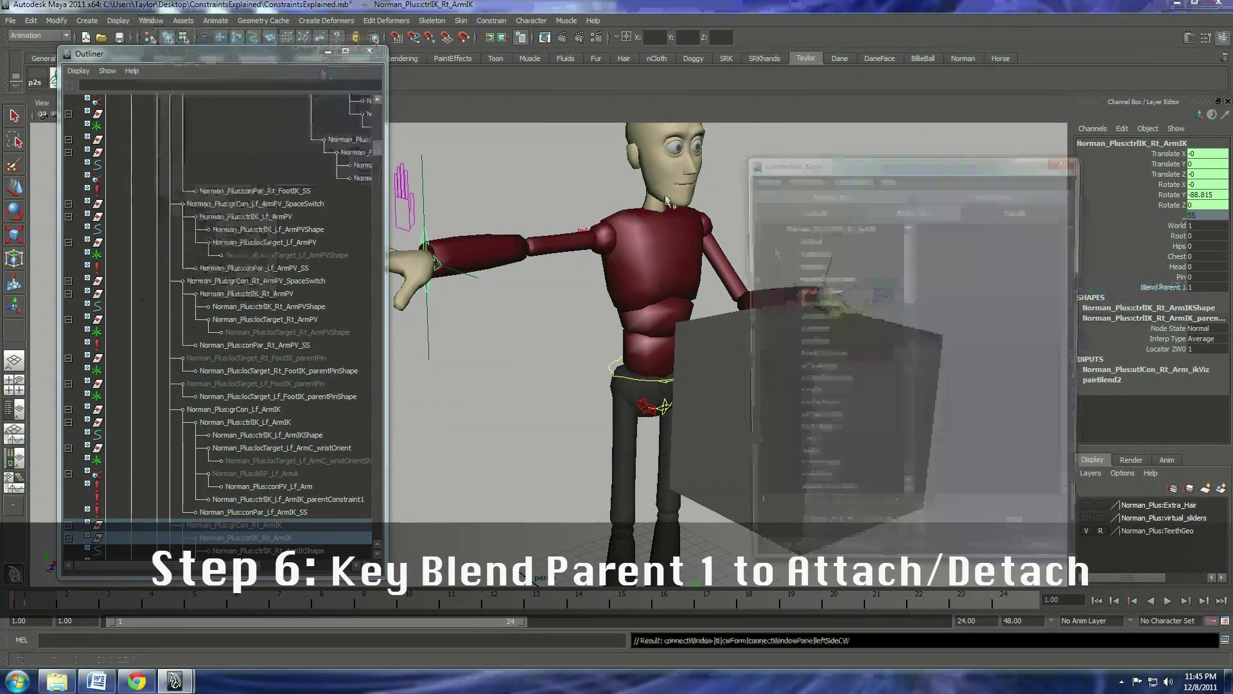
pyautogui.scroll(-5, 322, 341)
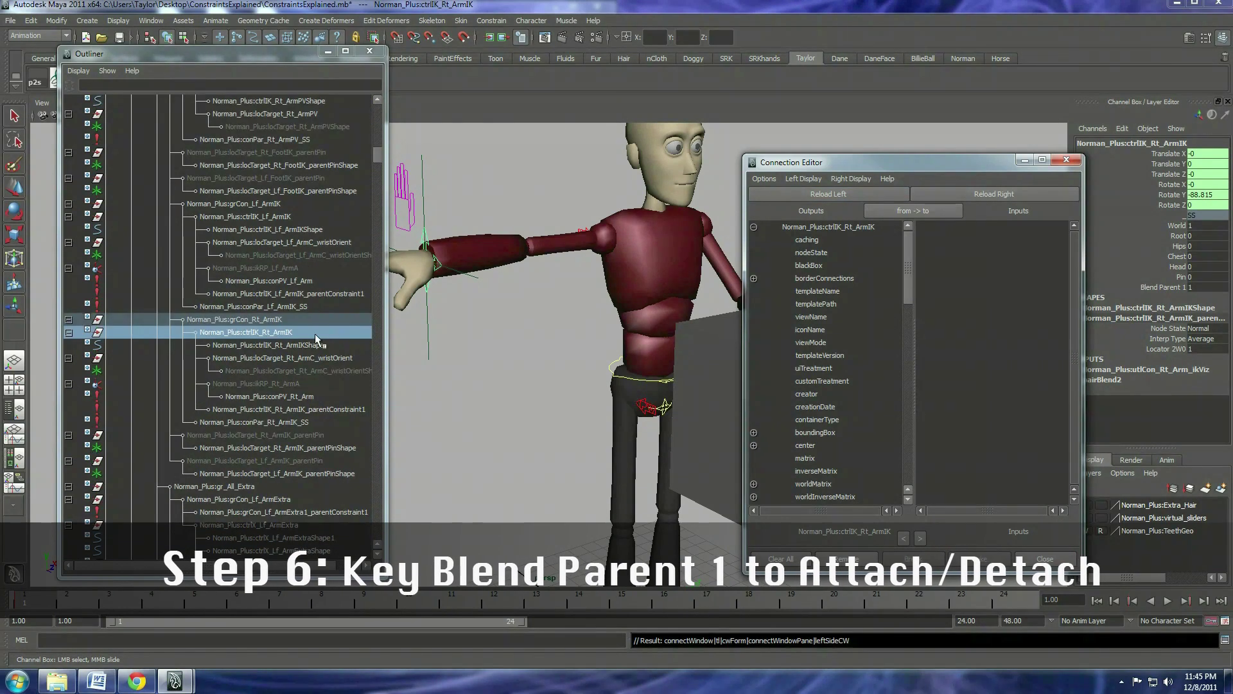
pyautogui.click(289, 409)
pyautogui.click(994, 194)
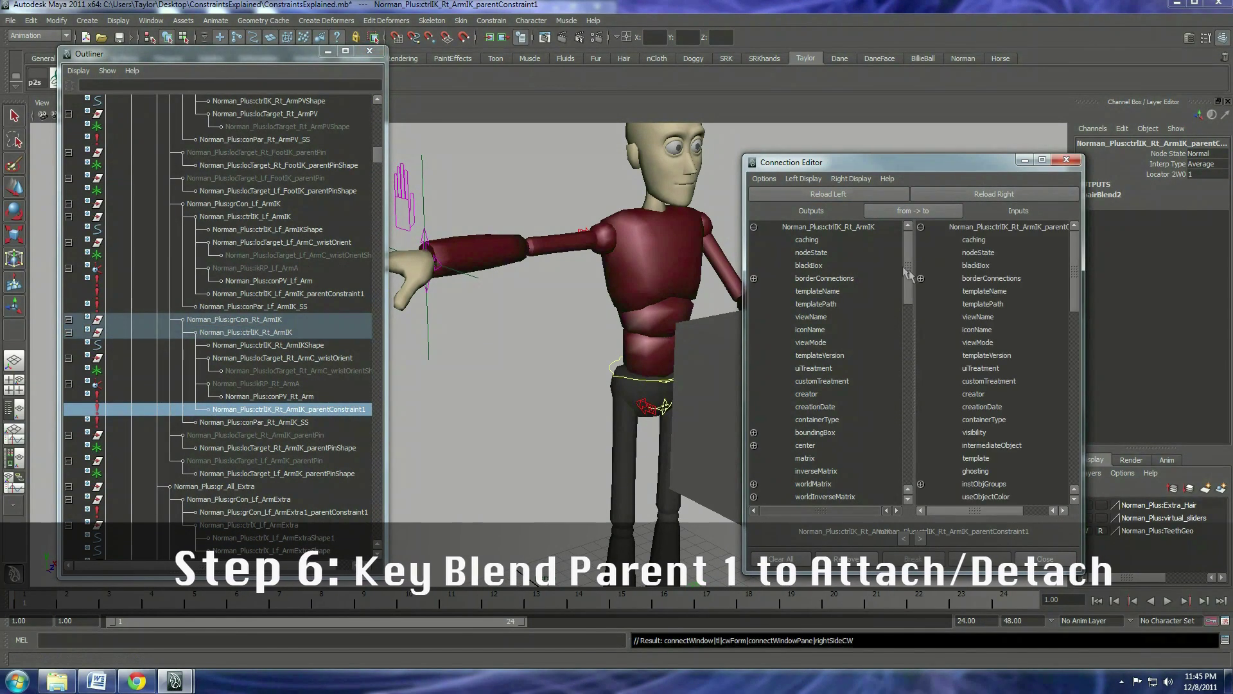
# Connect the right arm control's blendParent1 output to the constraint's locator2W0 input and close the Connection Editor.
pyautogui.scroll(-10, 828, 359)
pyautogui.click(816, 496)
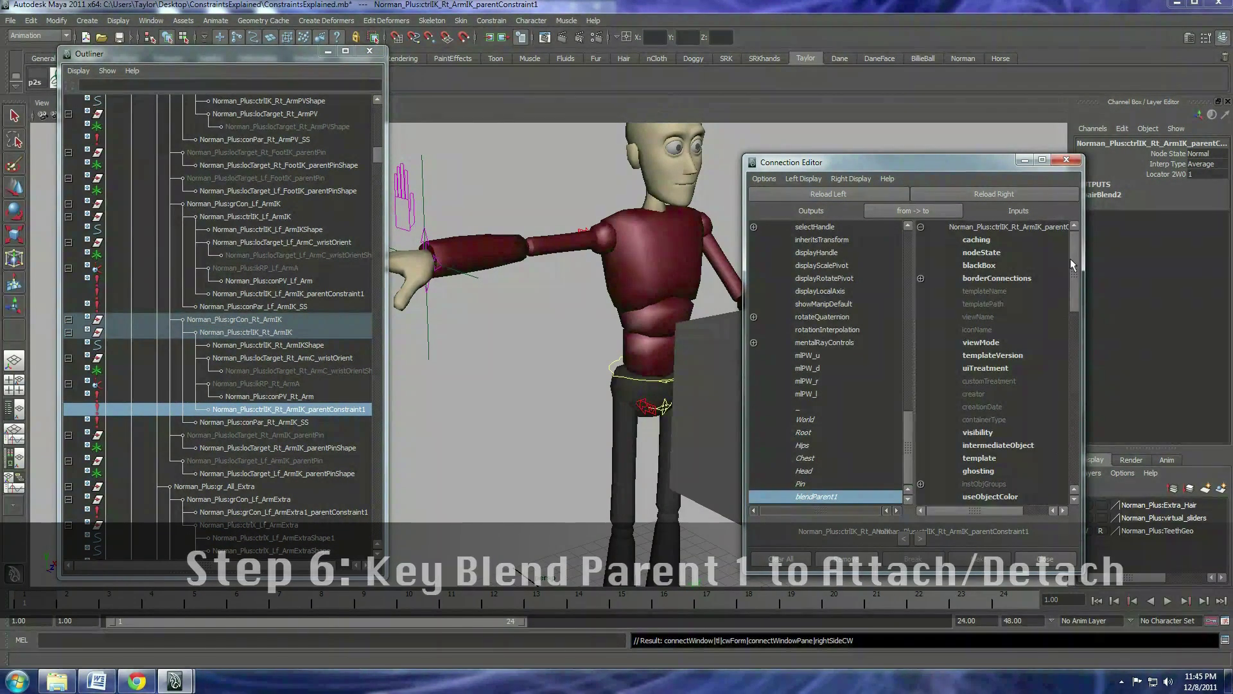
pyautogui.moveTo(1070, 259); pyautogui.dragTo(1053, 463)
pyautogui.click(977, 498)
pyautogui.click(1045, 558)
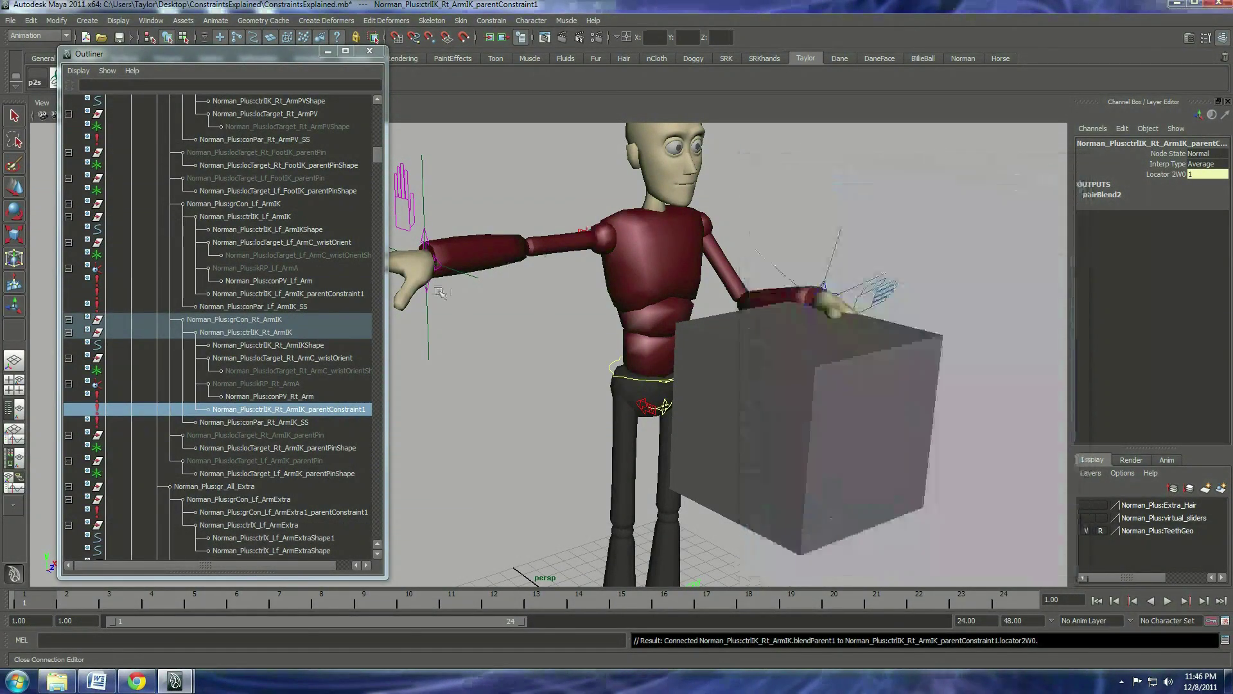
# Parent locator2 to the cube and place it on the cube's near upper corner at Translate -3.5, 3.5, 3.5.
pyautogui.click(853, 409)
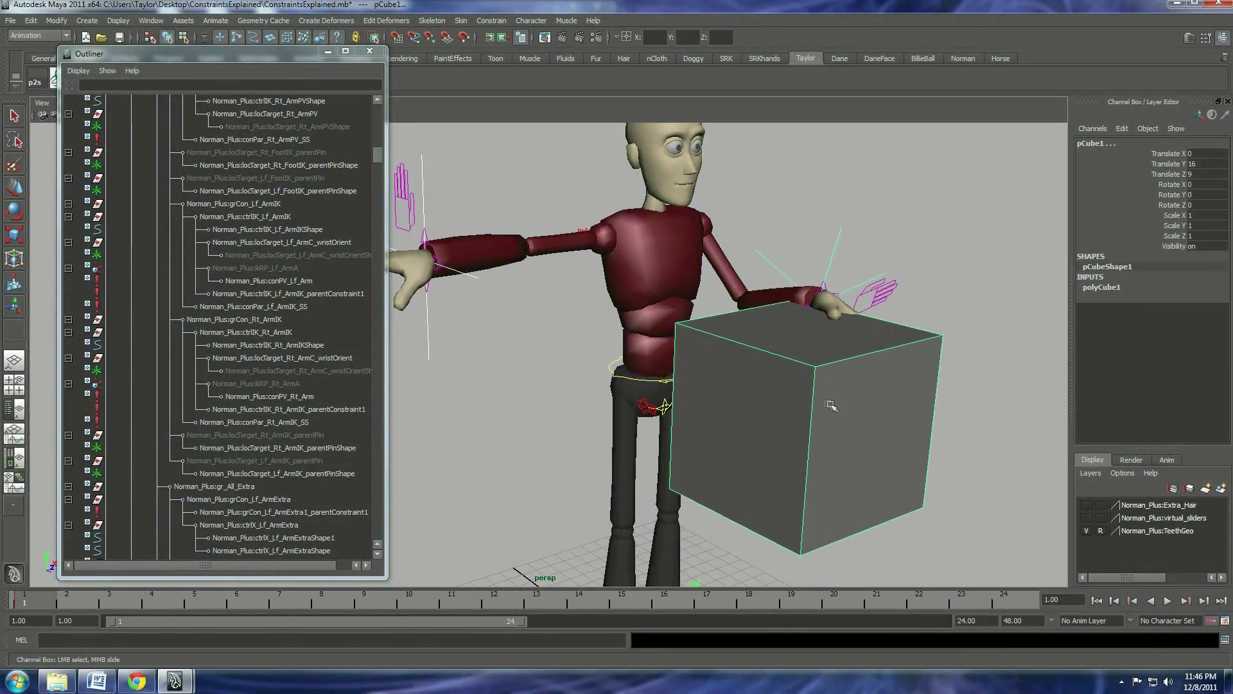
pyautogui.press('p')
pyautogui.moveTo(424, 257); pyautogui.dragTo(824, 433)
pyautogui.press('e')
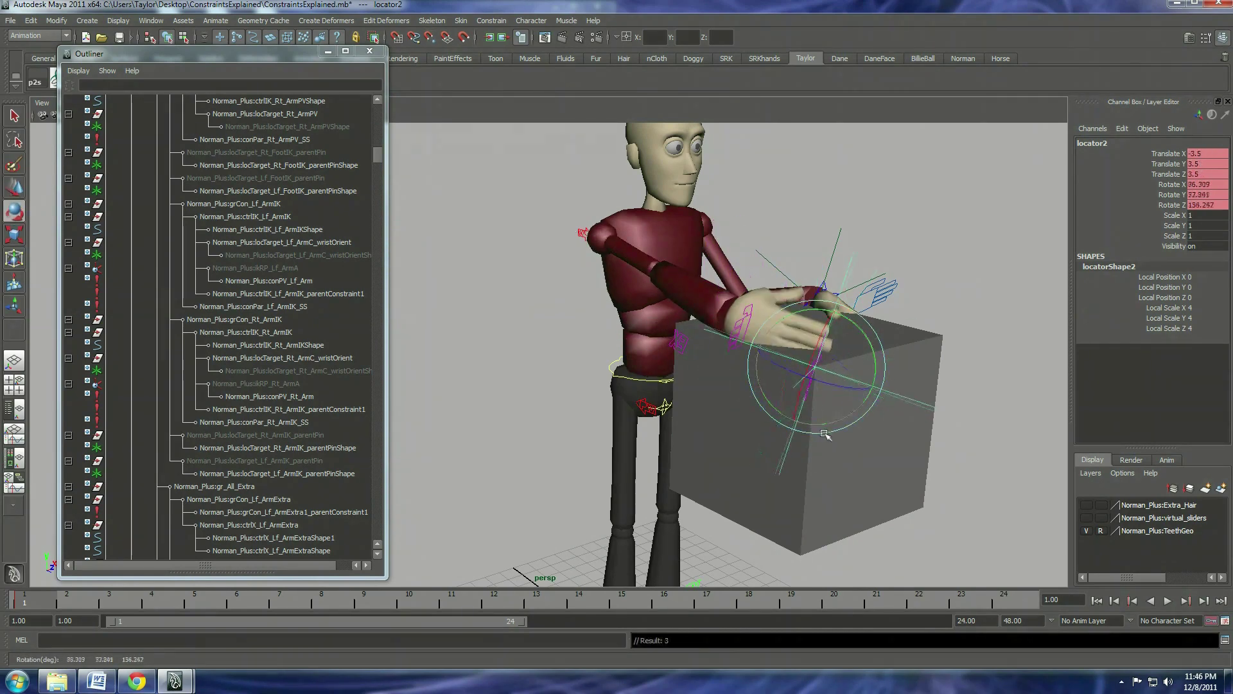